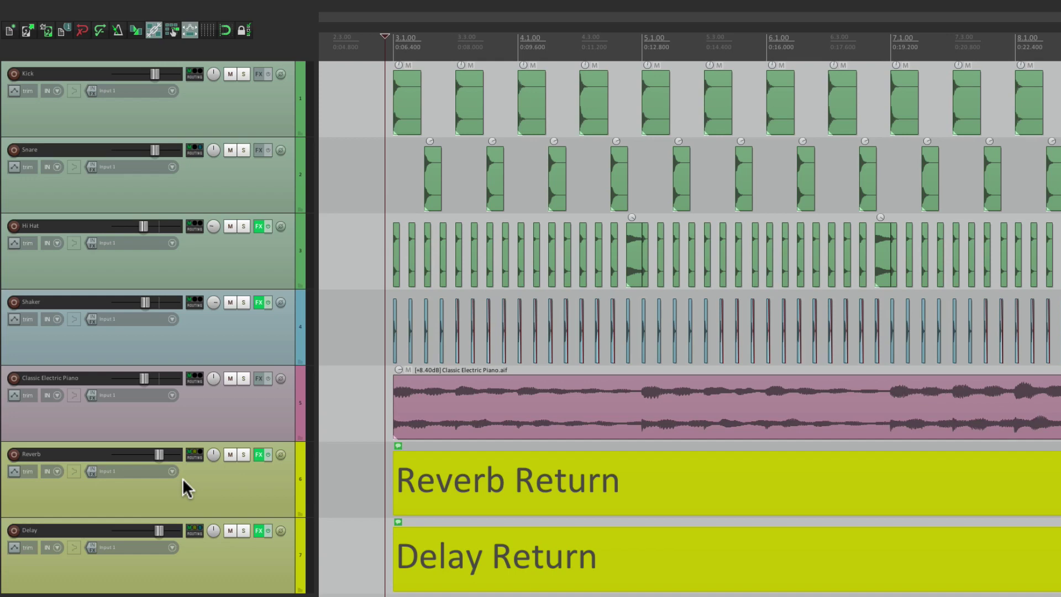
- Audition the Kick and Snare tracks one at a time in solo, unsoloing each after playback
left_click(244, 74)
key("space")
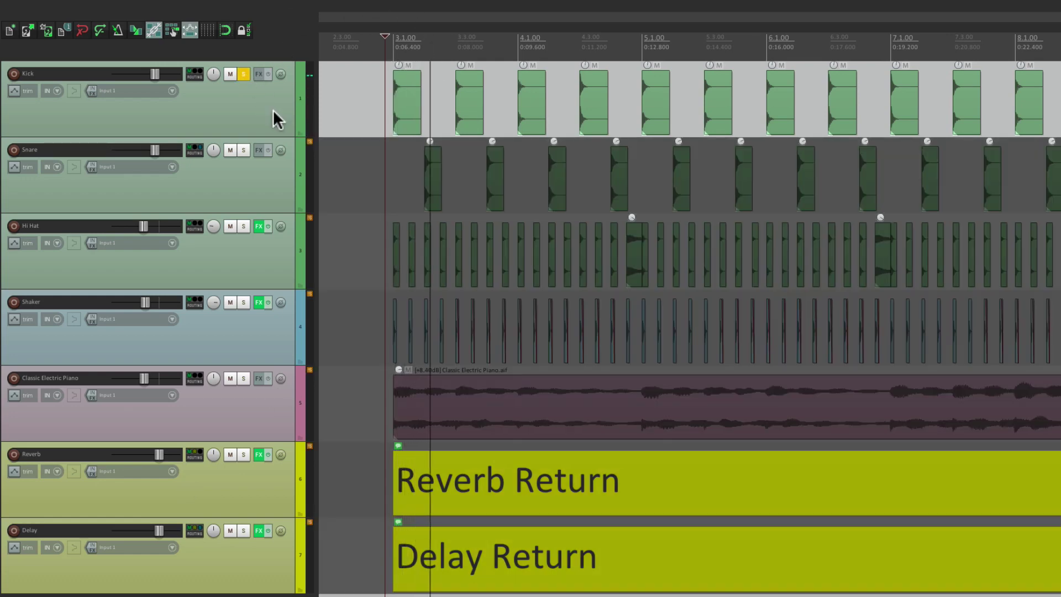
key("space")
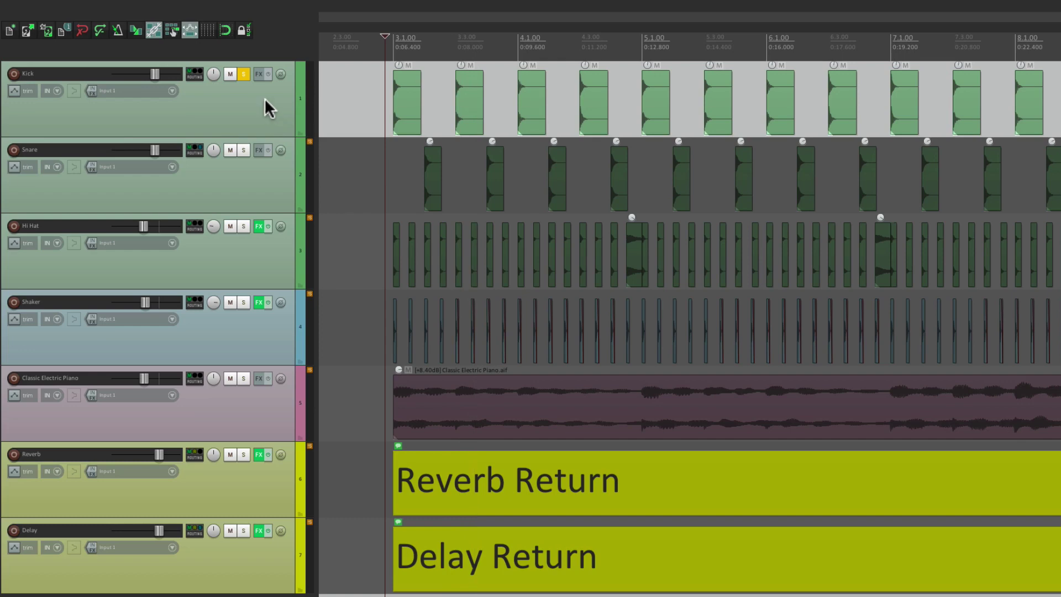
left_click(245, 73)
left_click(244, 149)
key("space")
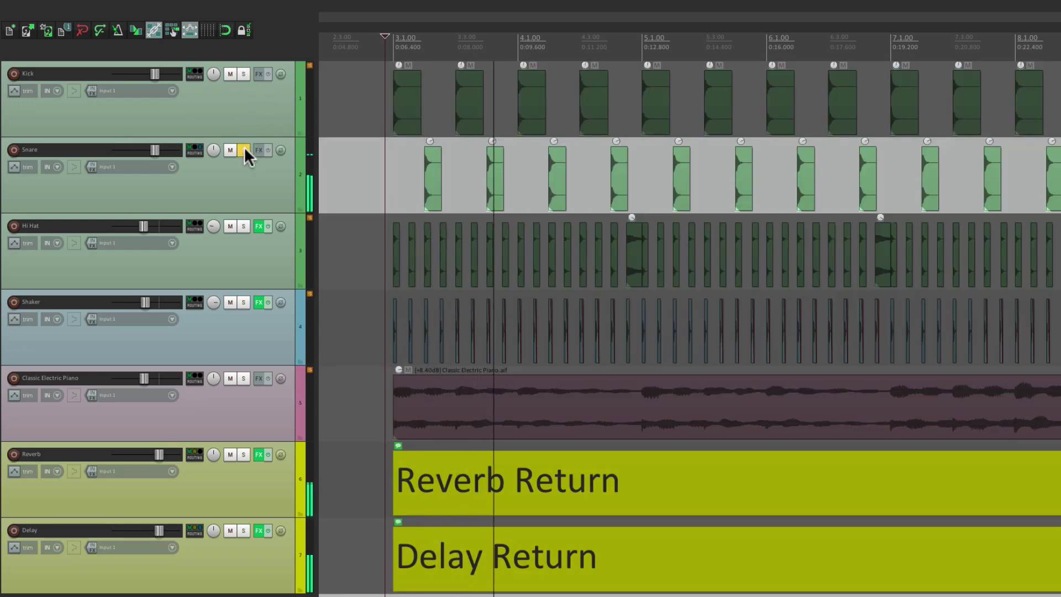
left_click(244, 149)
- Audition the Hi Hat, Shaker and Classic Electric Piano tracks one at a time in solo, unsoloing each
left_click(243, 226)
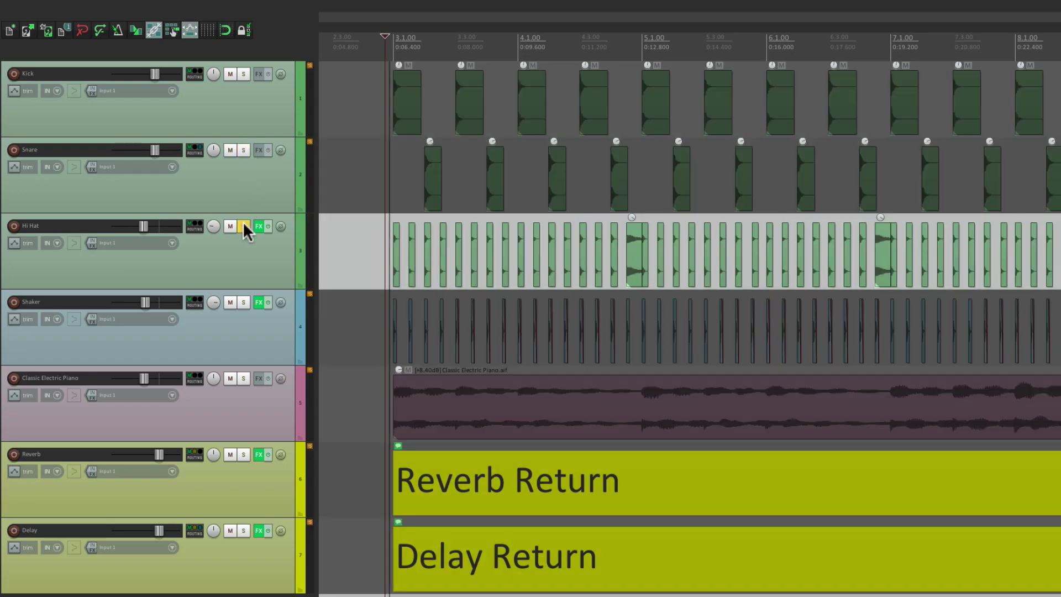
left_click(244, 226)
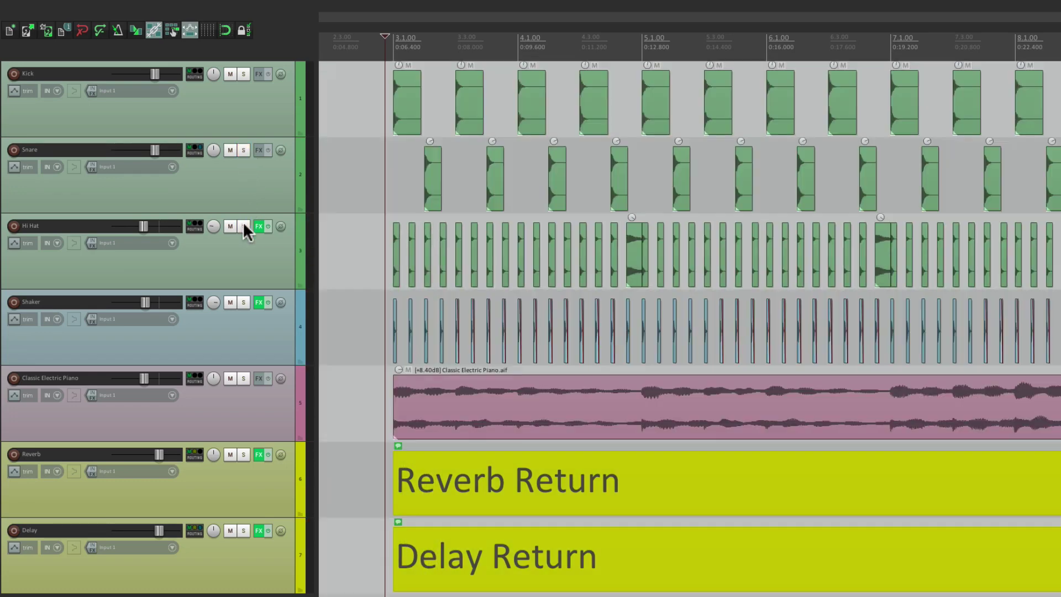
left_click(244, 303)
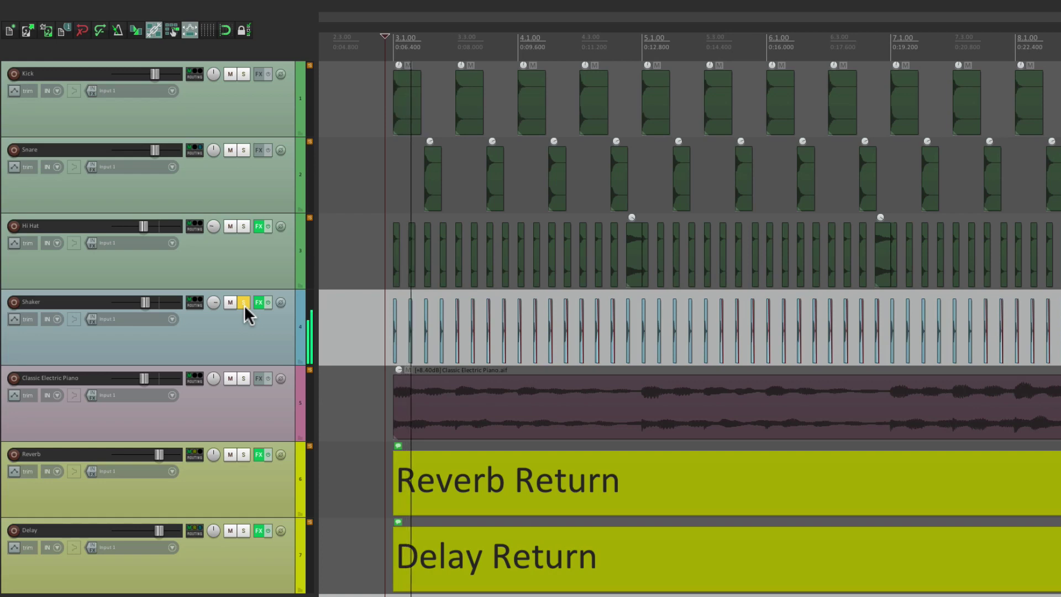
left_click(244, 303)
left_click(244, 378)
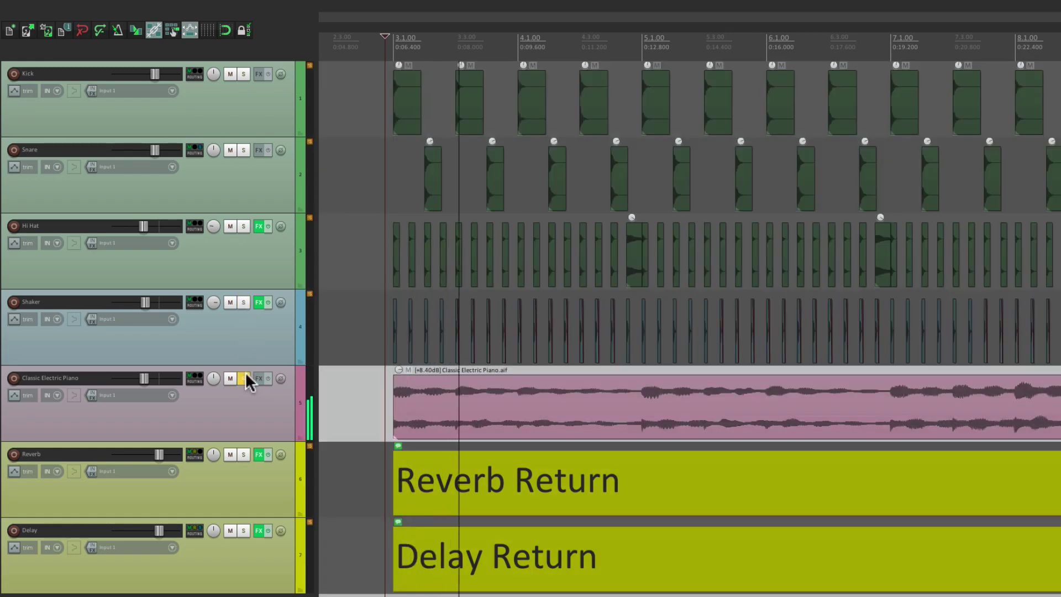
left_click(244, 378)
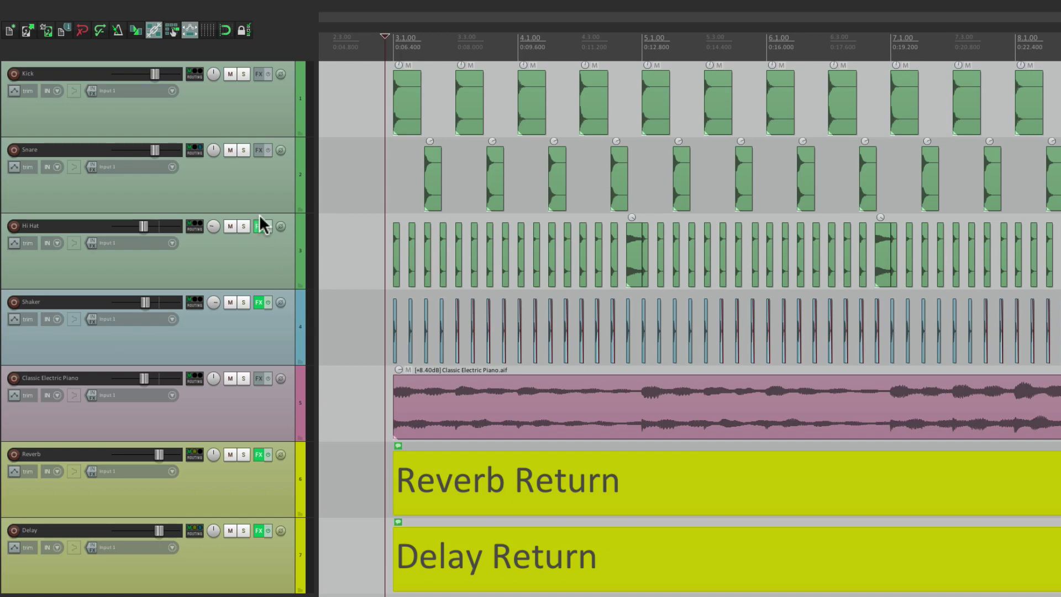
- Solo the Snare track and play it normally and with the Delay return temporarily muted
left_click(243, 150)
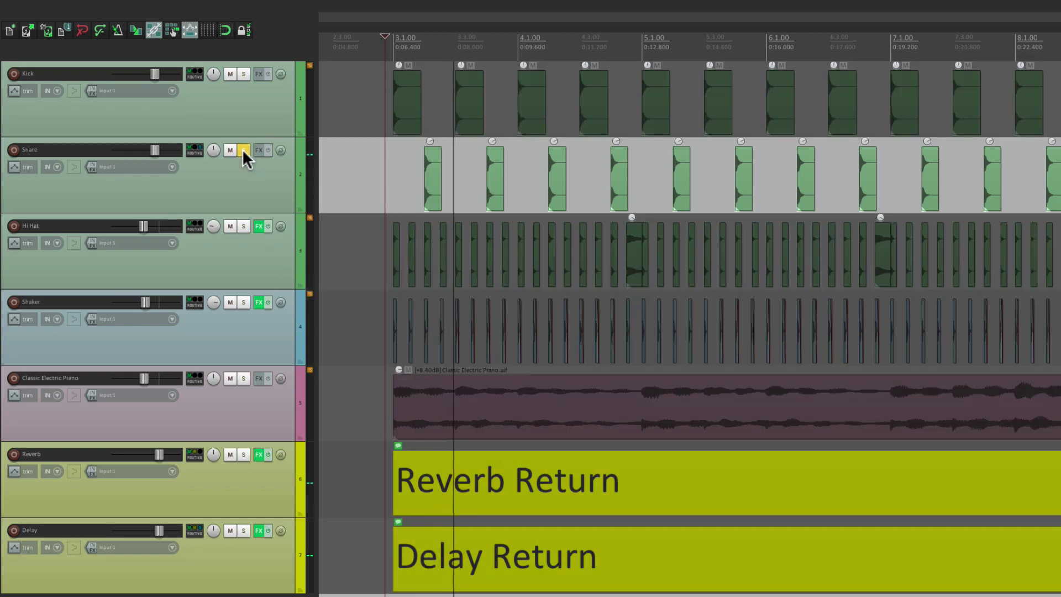
key("space")
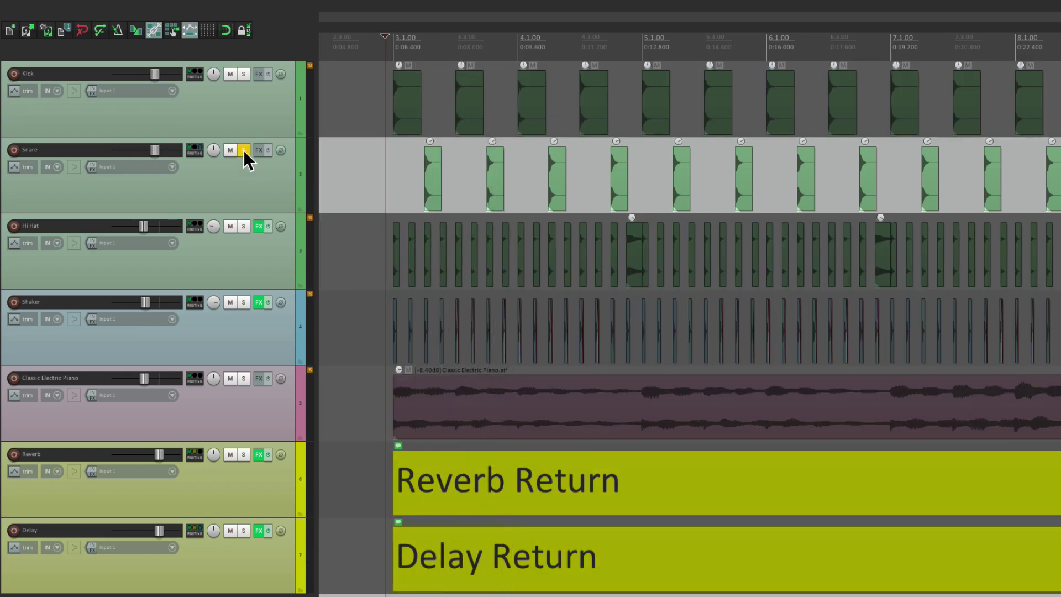
left_click(230, 531)
key("space")
key("space")
left_click(230, 530)
- Play the soloed Snare with the Reverb return temporarily muted, and unmute the return
left_click(230, 454)
key("space")
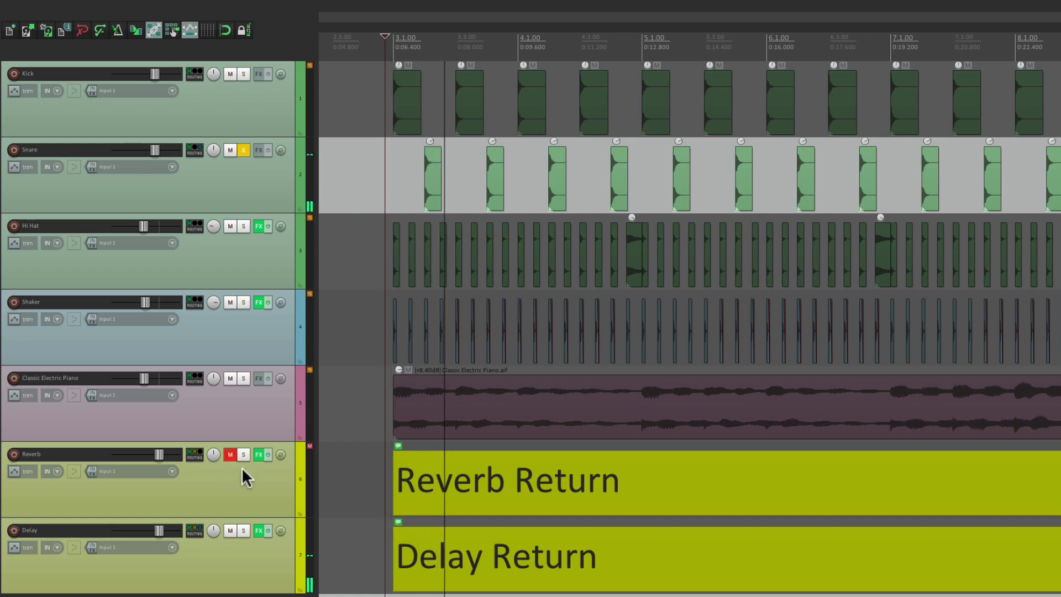
key("space")
left_click(231, 454)
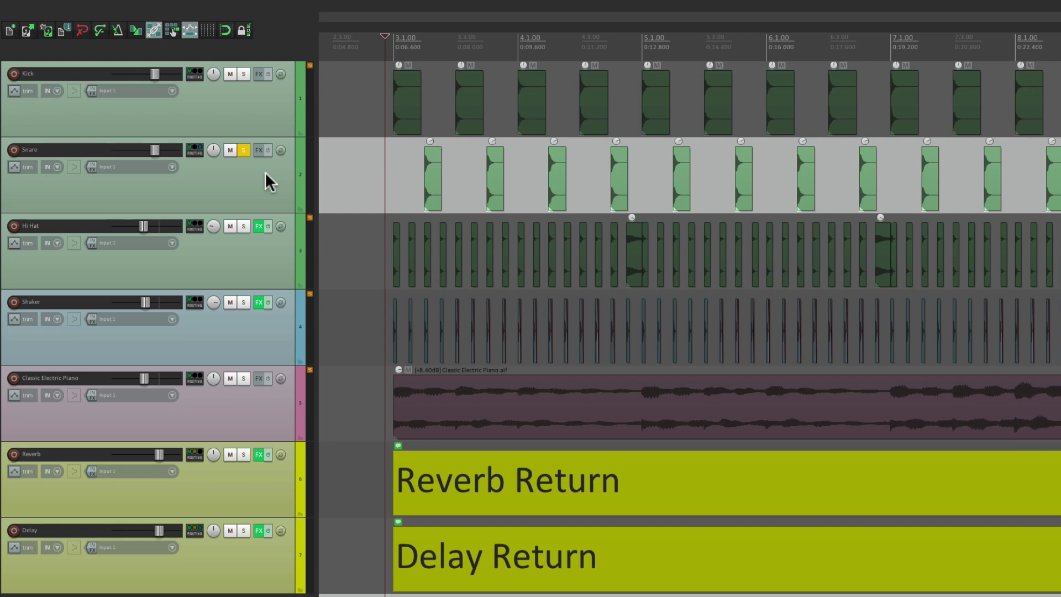
- Turn off "Solos default to in-place solo" in the audio preferences and play the soloed Snare track
key("super+comma")
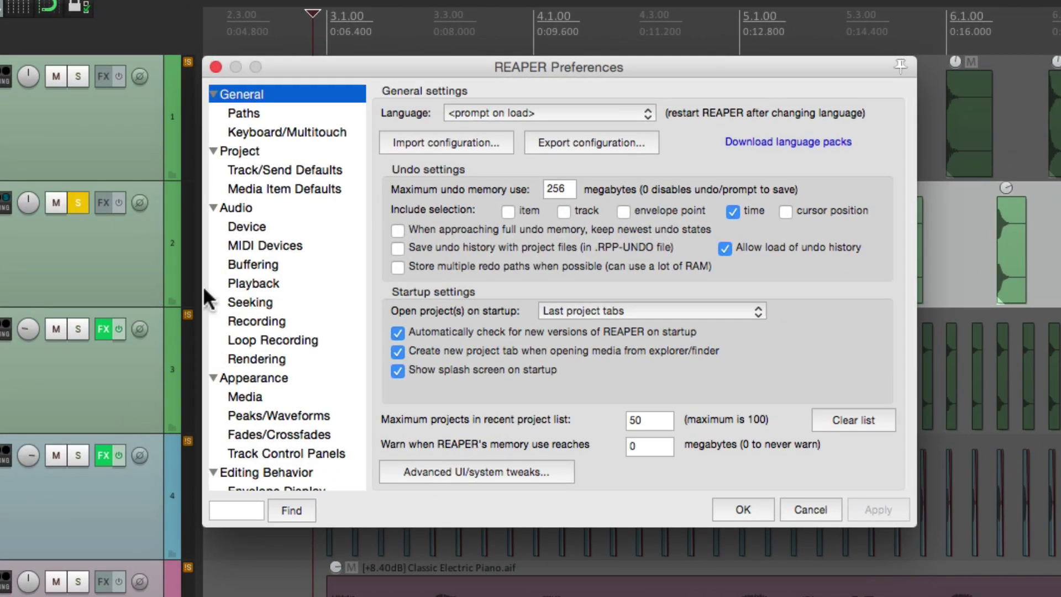
left_click(237, 208)
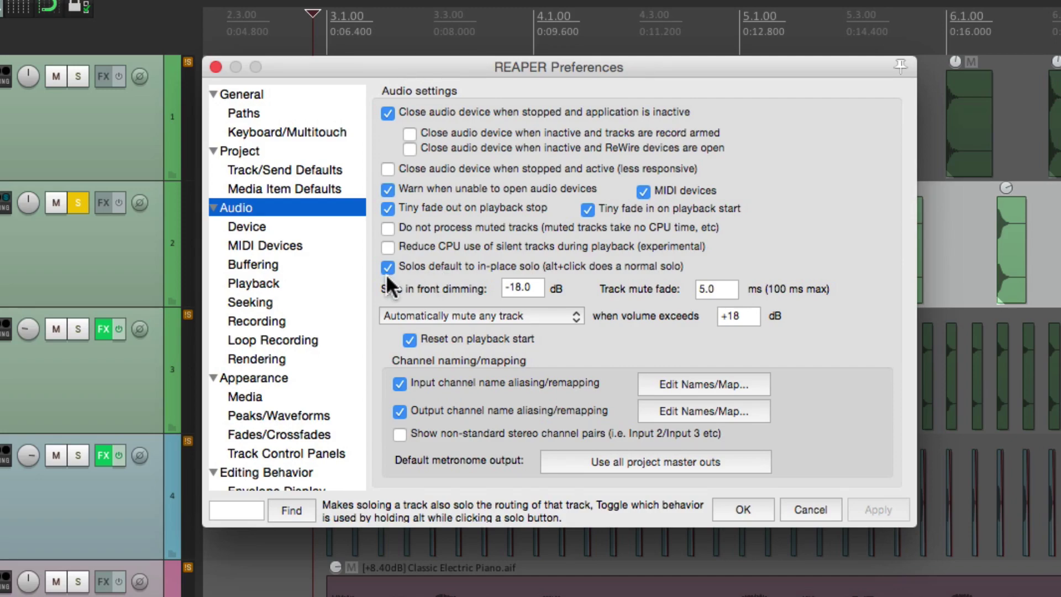
left_click(745, 505)
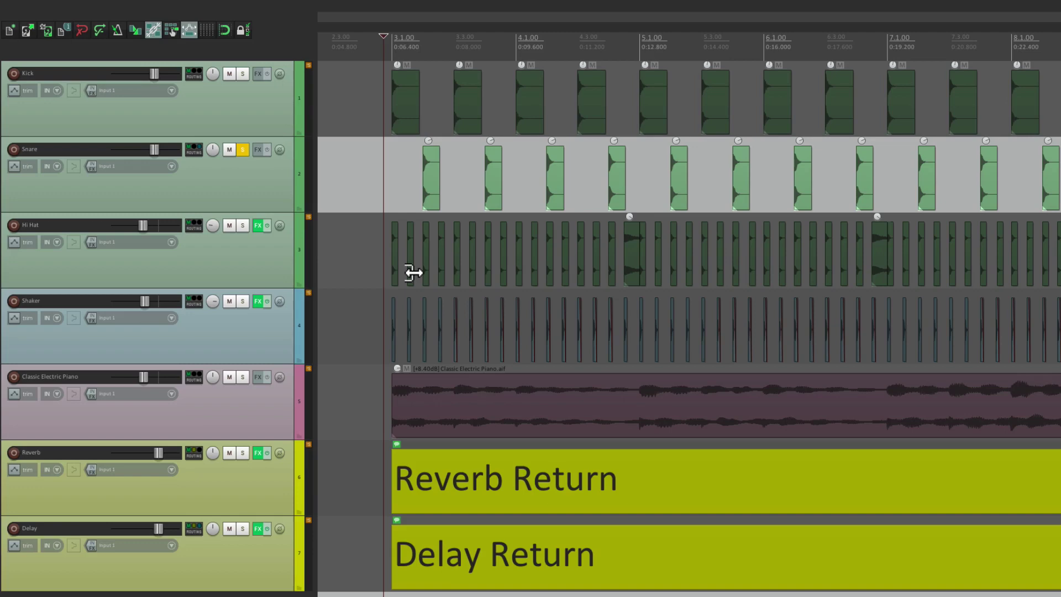
key("space")
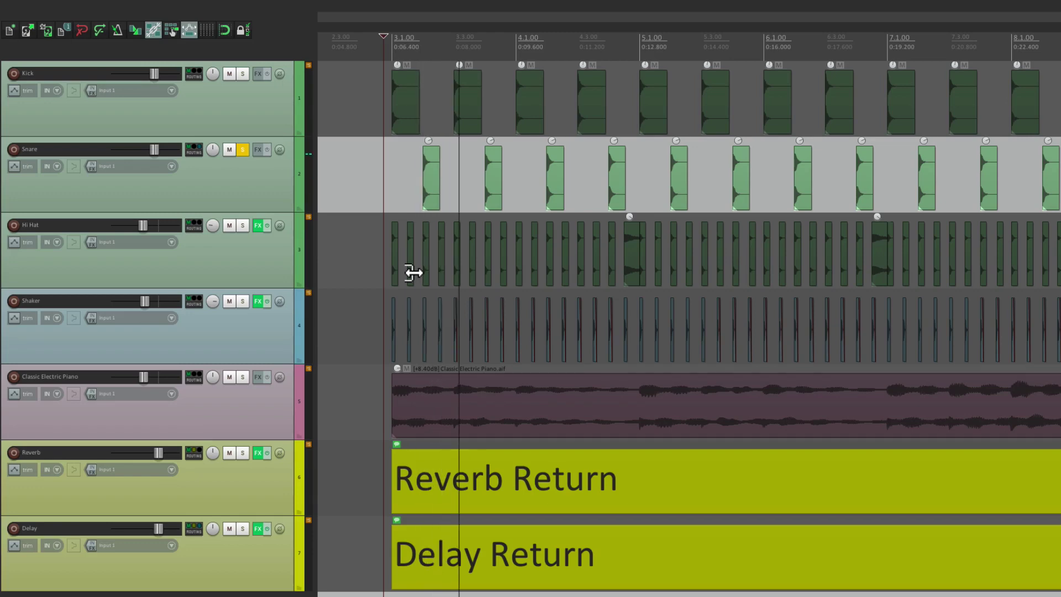
key("space")
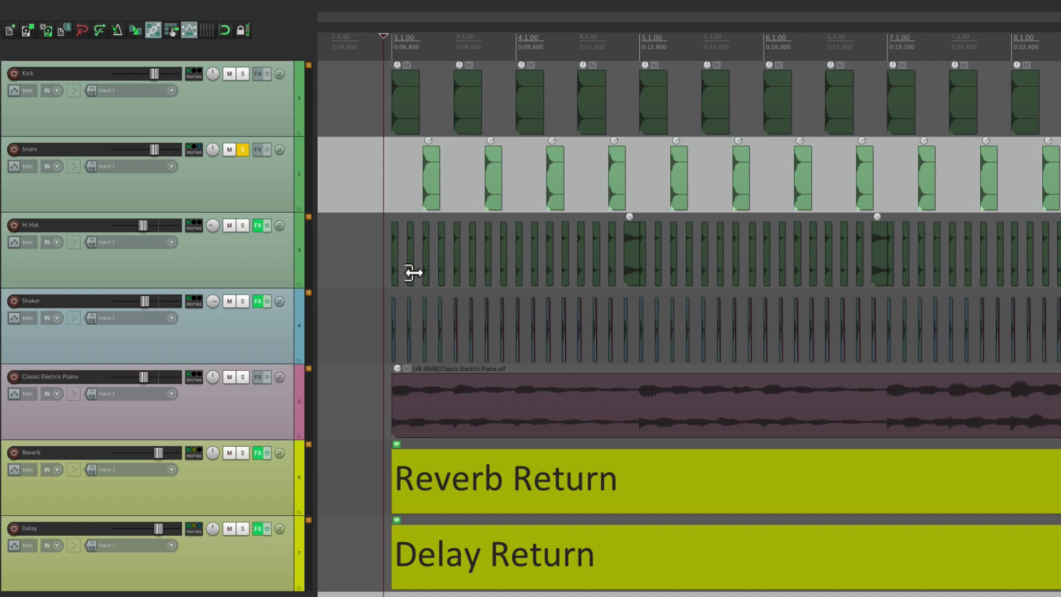
- Solo the Reverb and Delay returns together with the Snare for playback, and unsolo both returns
left_click(243, 453)
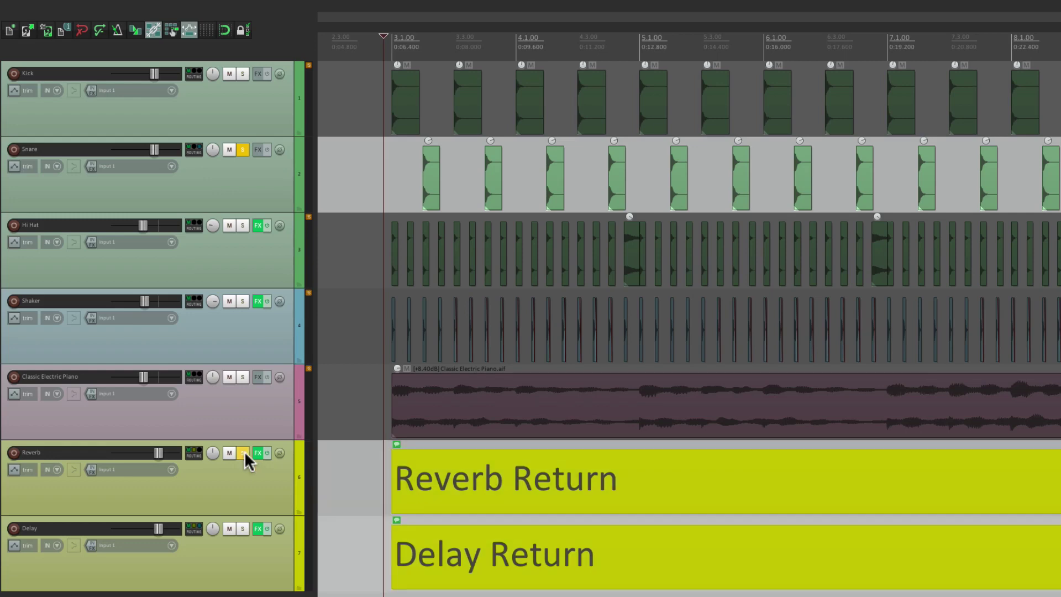
left_click(243, 529)
key("space")
left_click(245, 452)
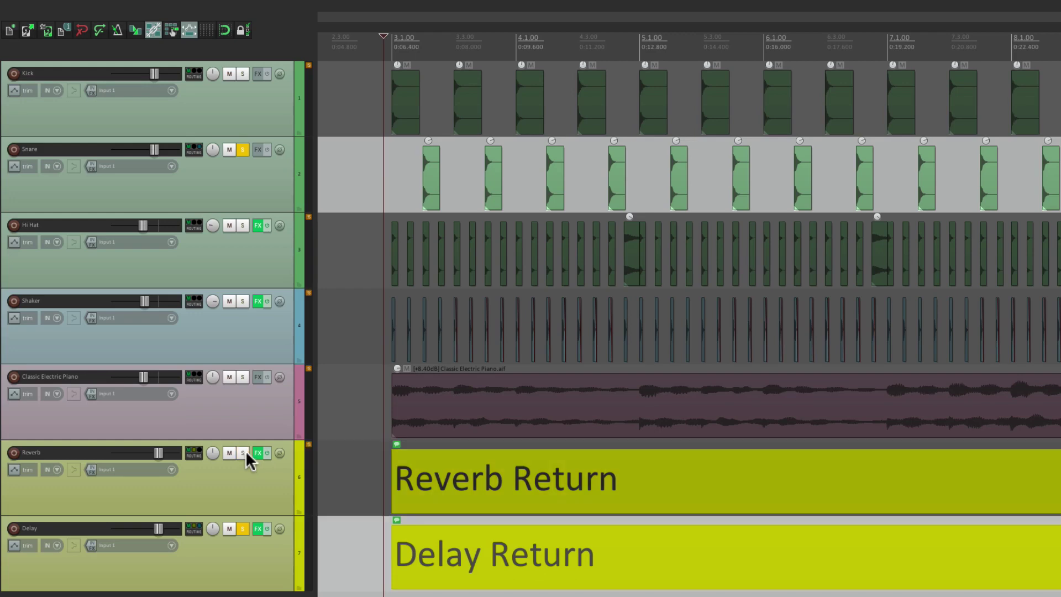
left_click(243, 527)
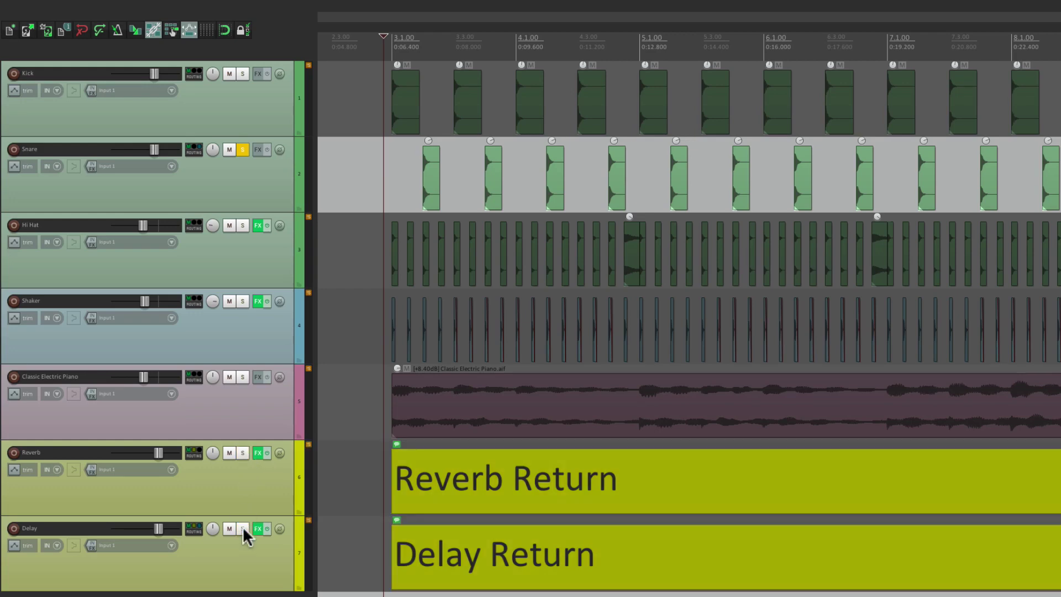
- Enable solo defeat on the Reverb and Delay return tracks
right_click(243, 452)
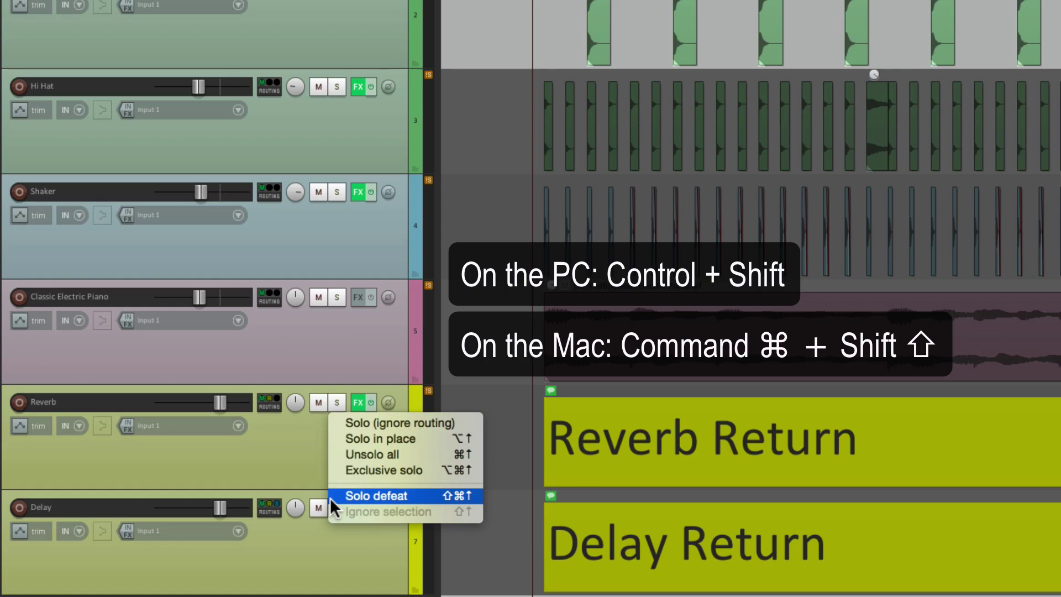
left_click(312, 458)
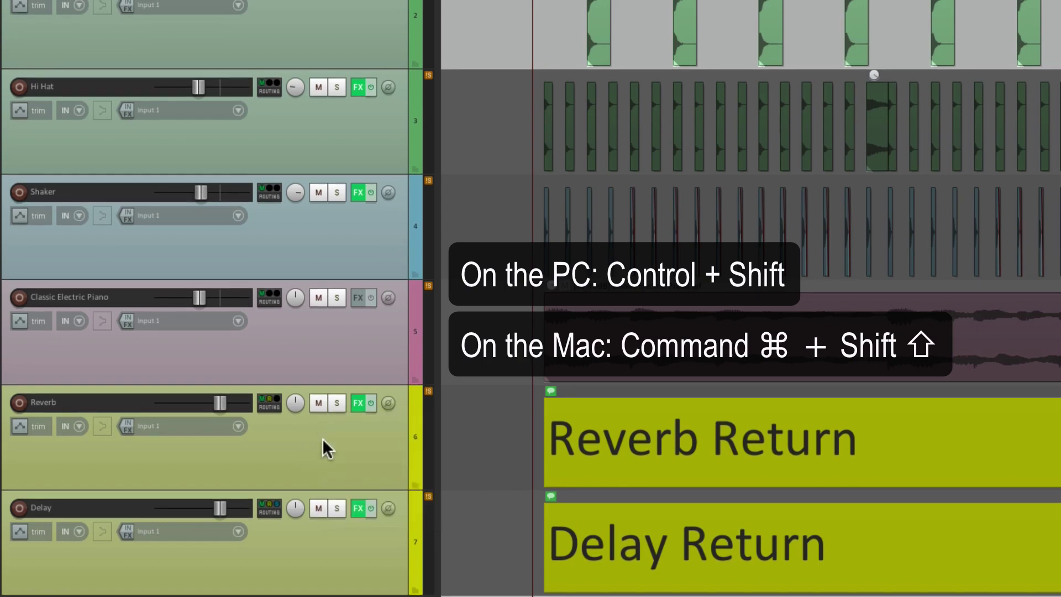
left_click(338, 405, "ctrl+shift")
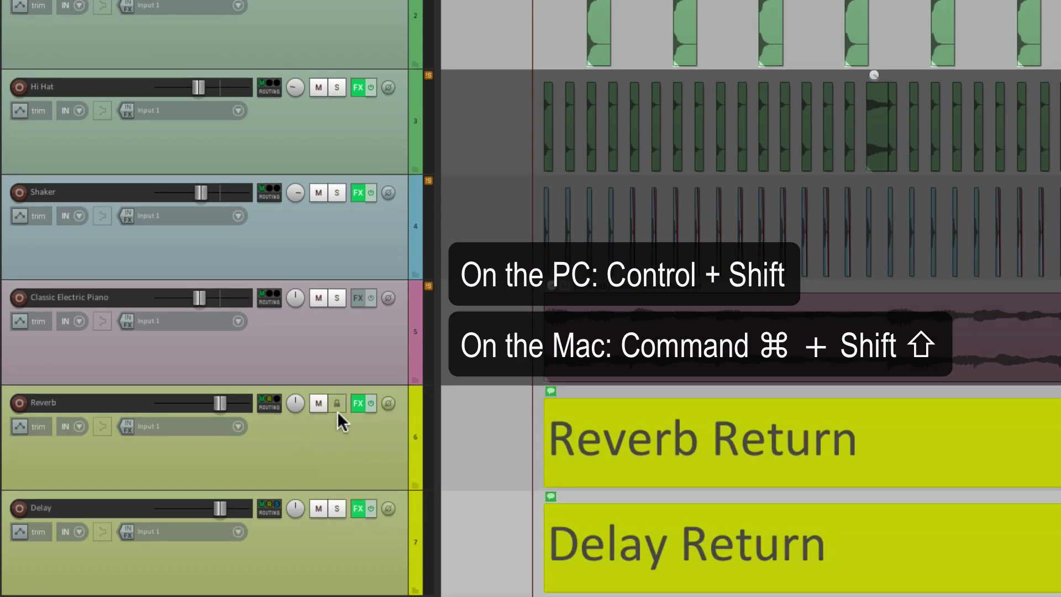
left_click(335, 509, "ctrl+shift")
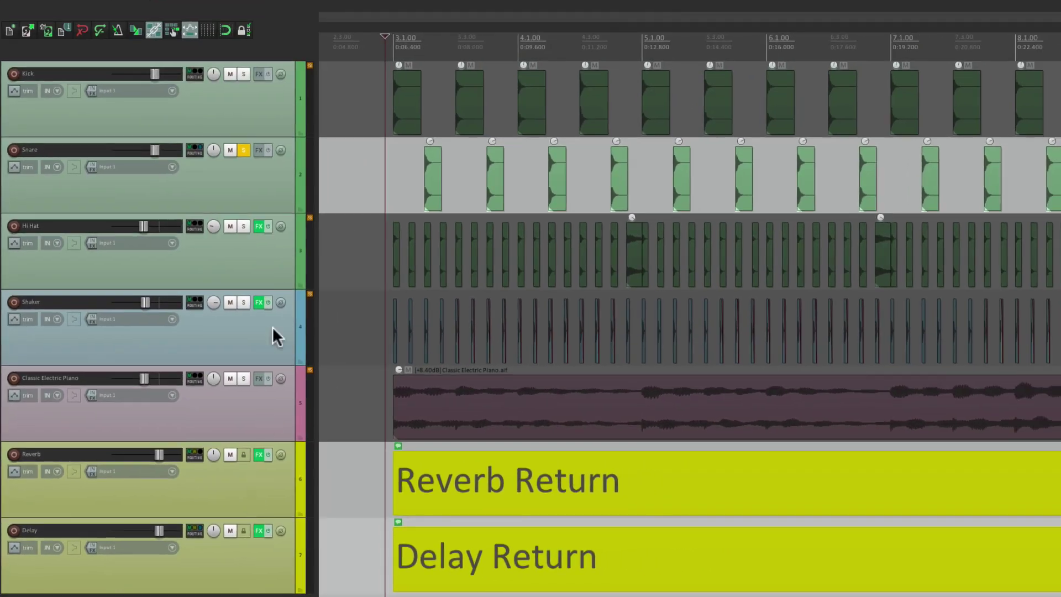
- Toggle the Snare track's solo off and on, and play it with the solo-defeated Reverb and Delay returns
left_click(244, 150)
left_click(244, 151)
key("space")
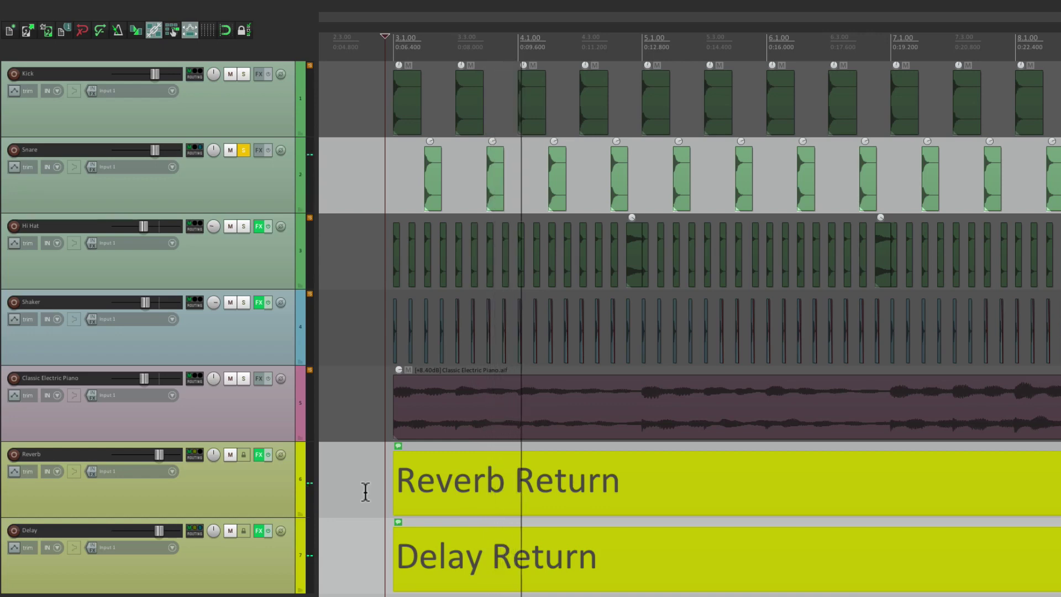
key("space")
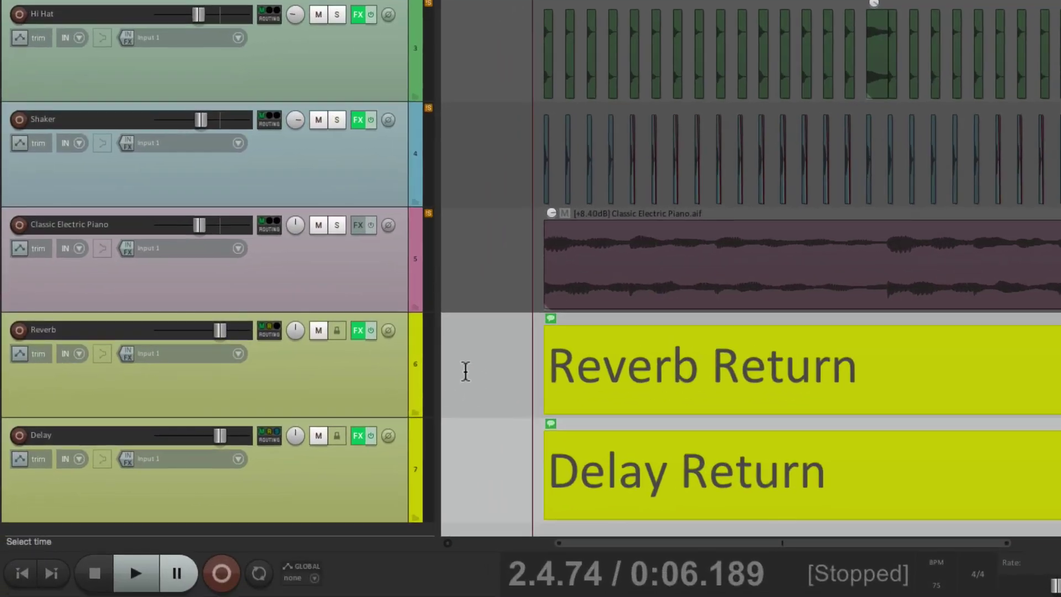
- Turn off solo defeat on the Reverb and Delay return tracks
right_click(337, 329)
left_click(336, 423)
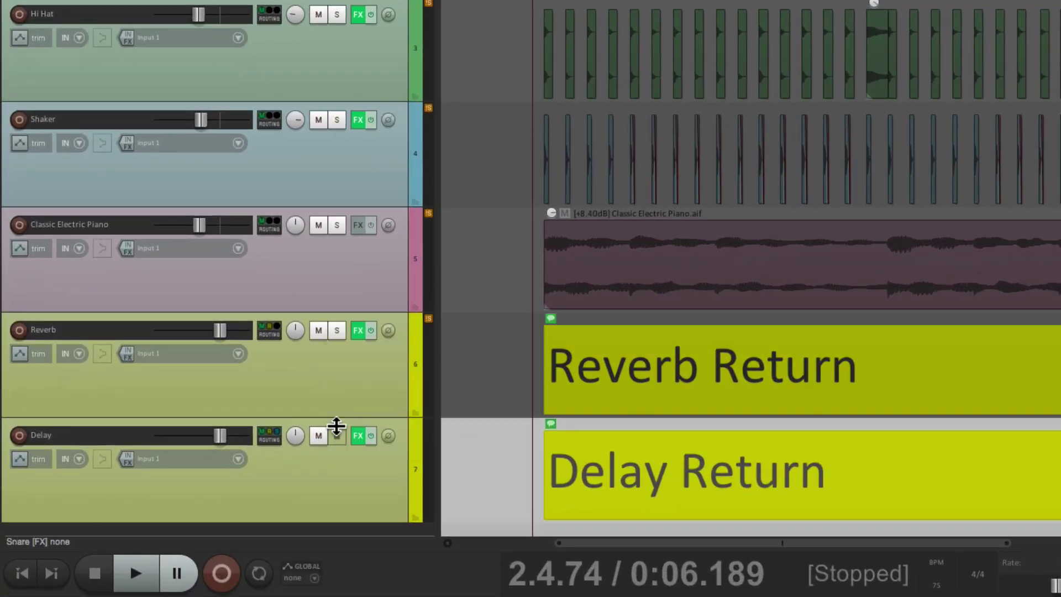
right_click(337, 436)
left_click(340, 526)
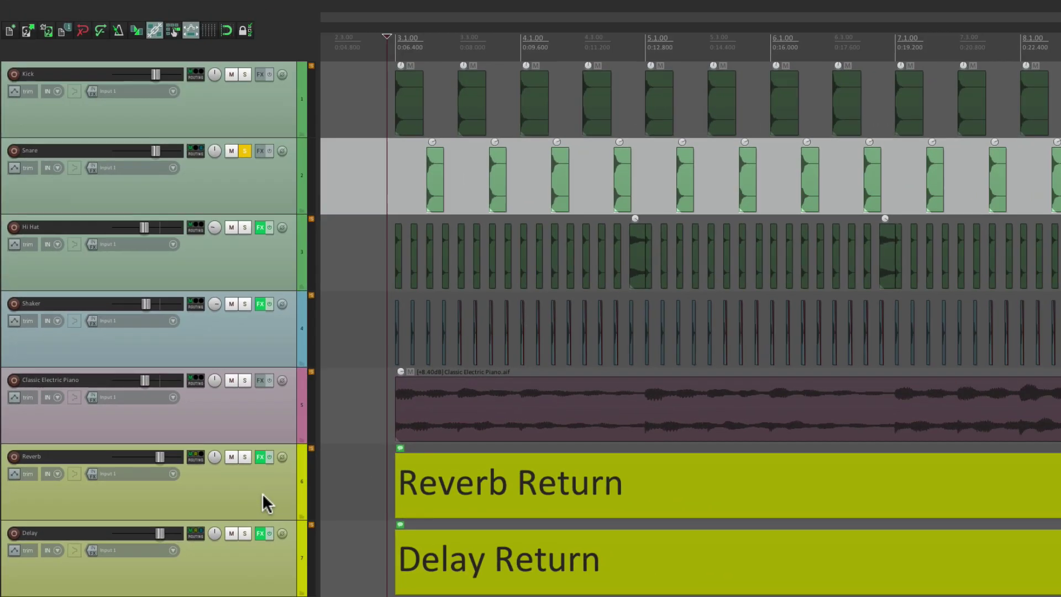
- Enable "Solos default to in-place solo" in the audio preferences and check the setting by playing the soloed Snare
key("super+comma")
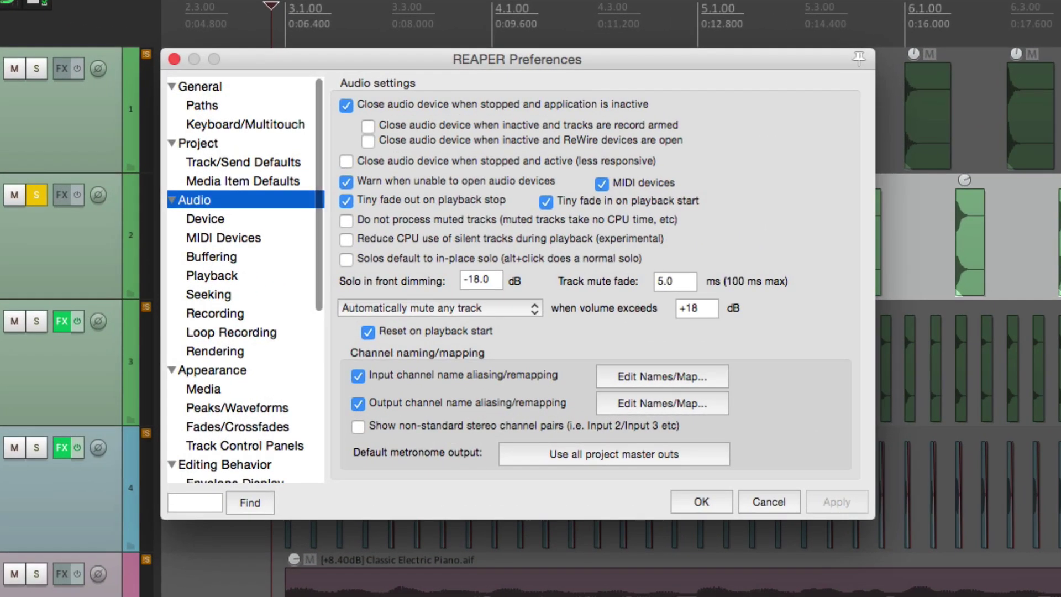
left_click(345, 260)
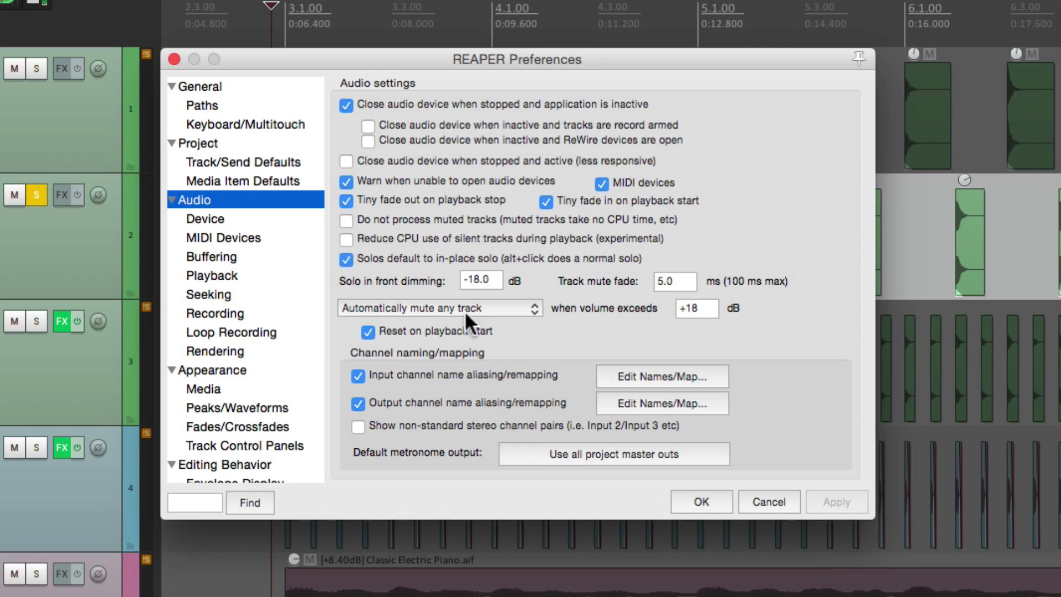
left_click(692, 500)
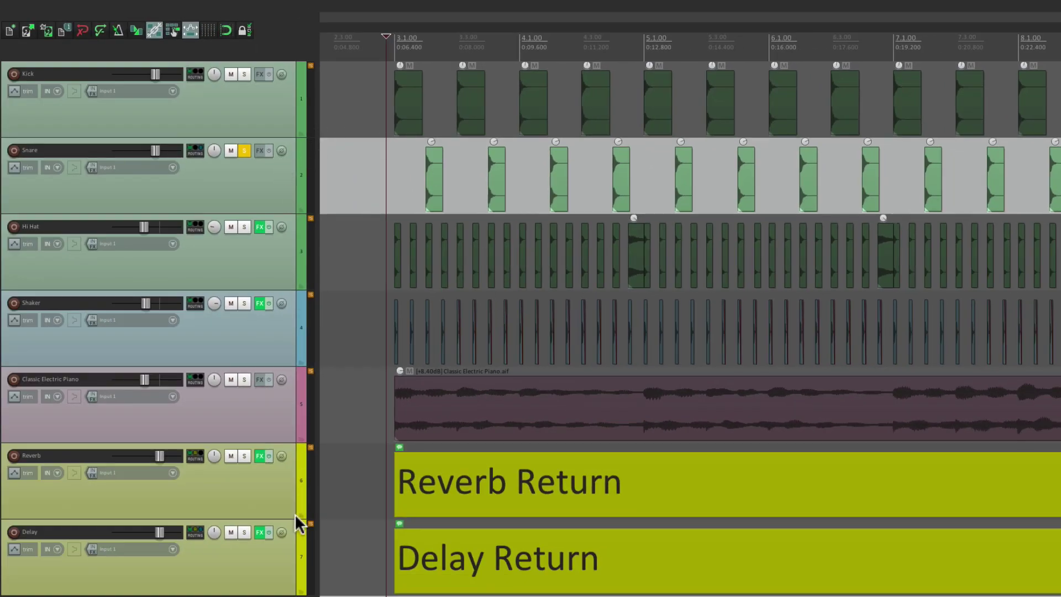
key("space")
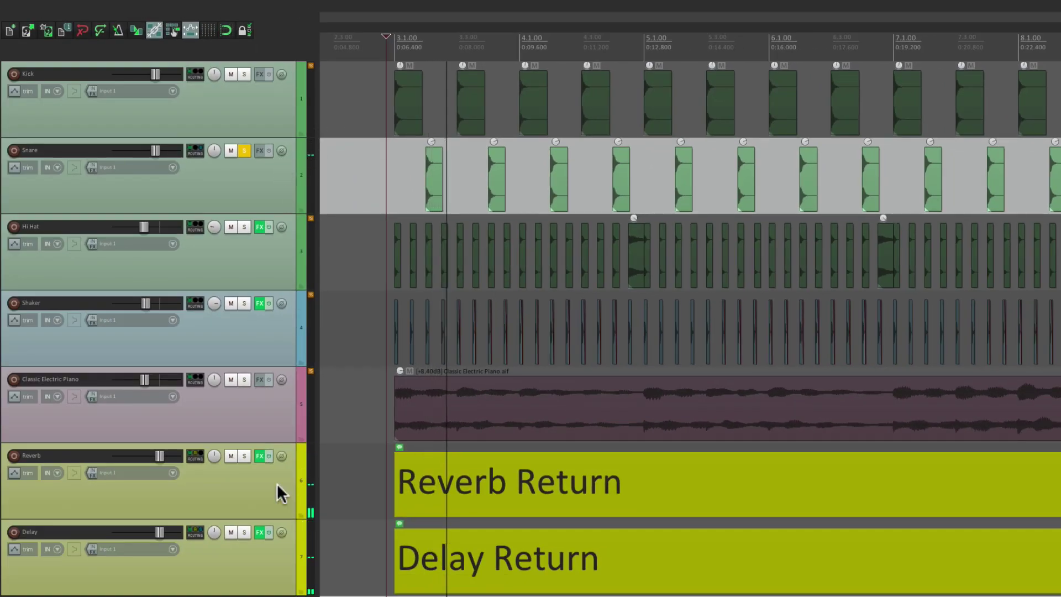
key("space")
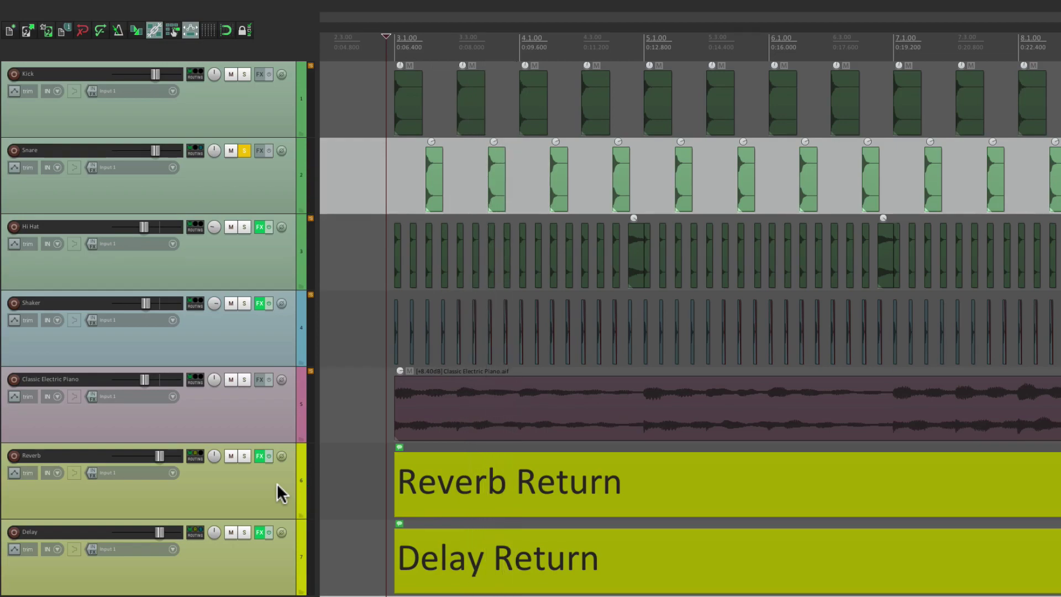
key("ctrl+p")
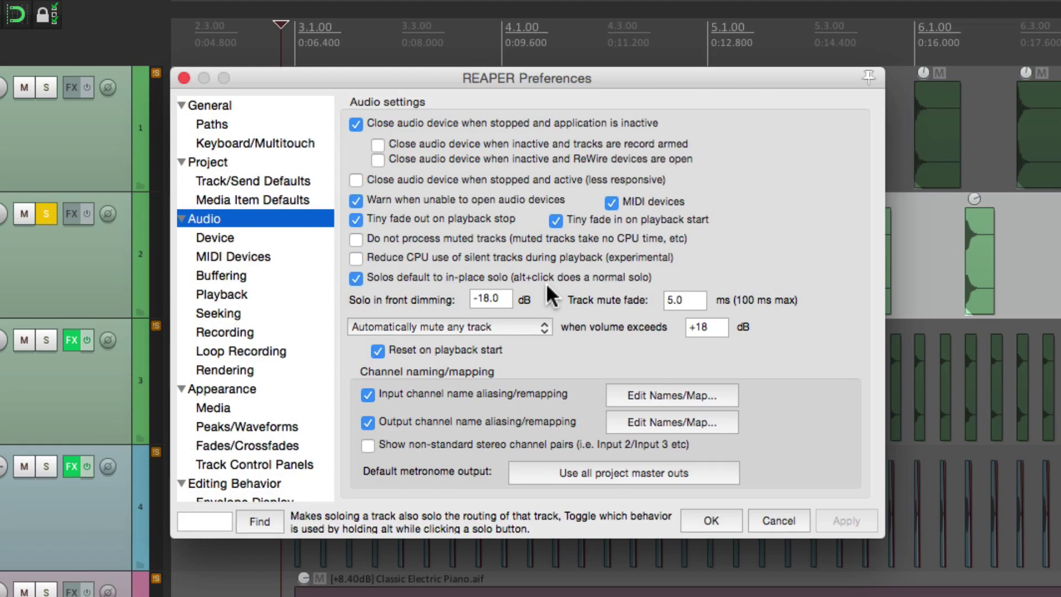
left_click(701, 511)
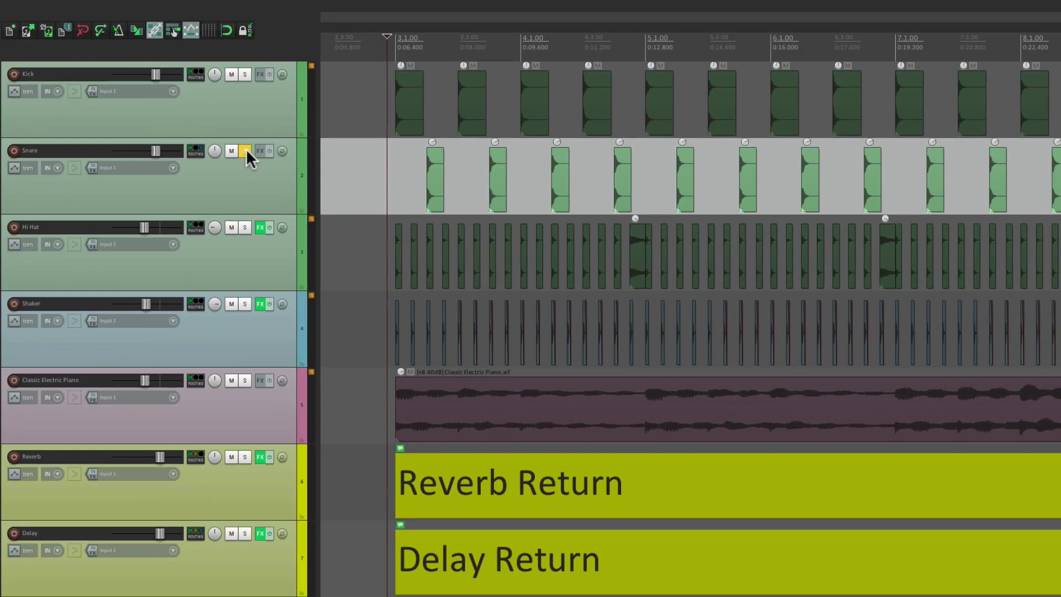
- Replace the Snare track's in-place solo with a solo that ignores routing, and play it back
left_click(247, 151)
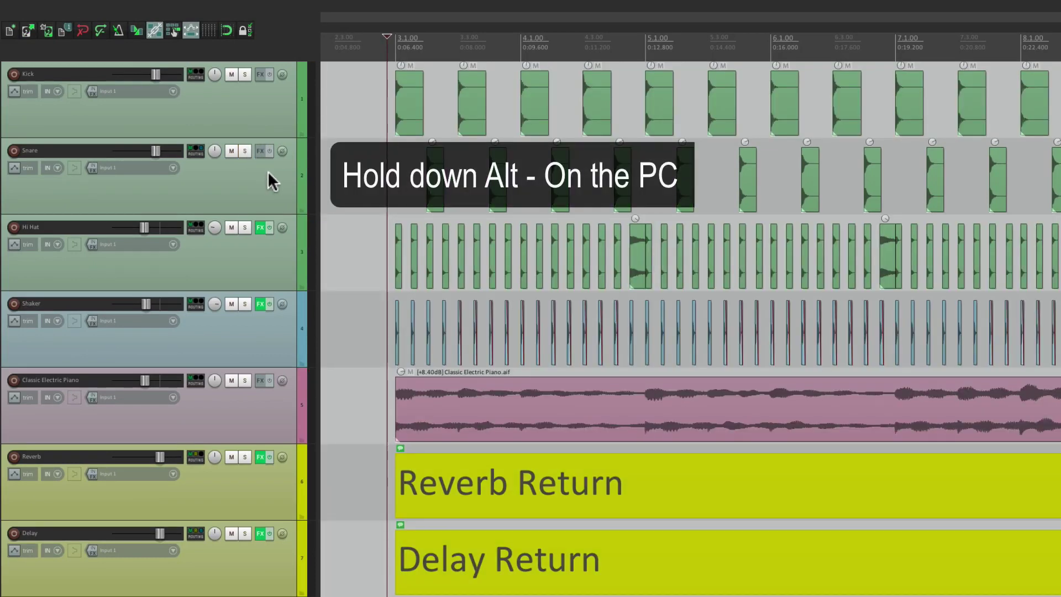
left_click(246, 151, "alt")
key("space")
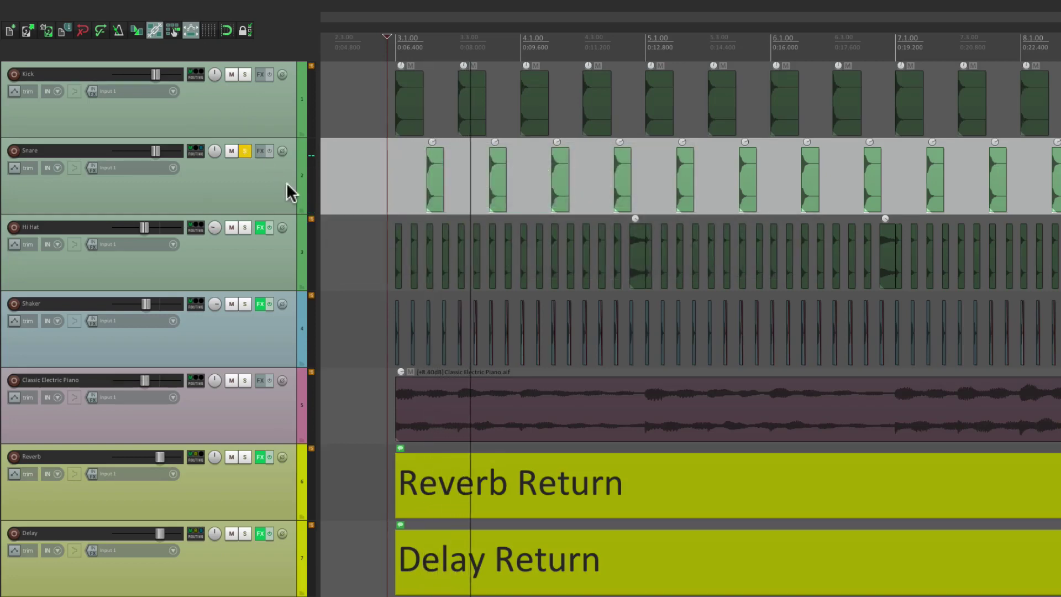
key("space")
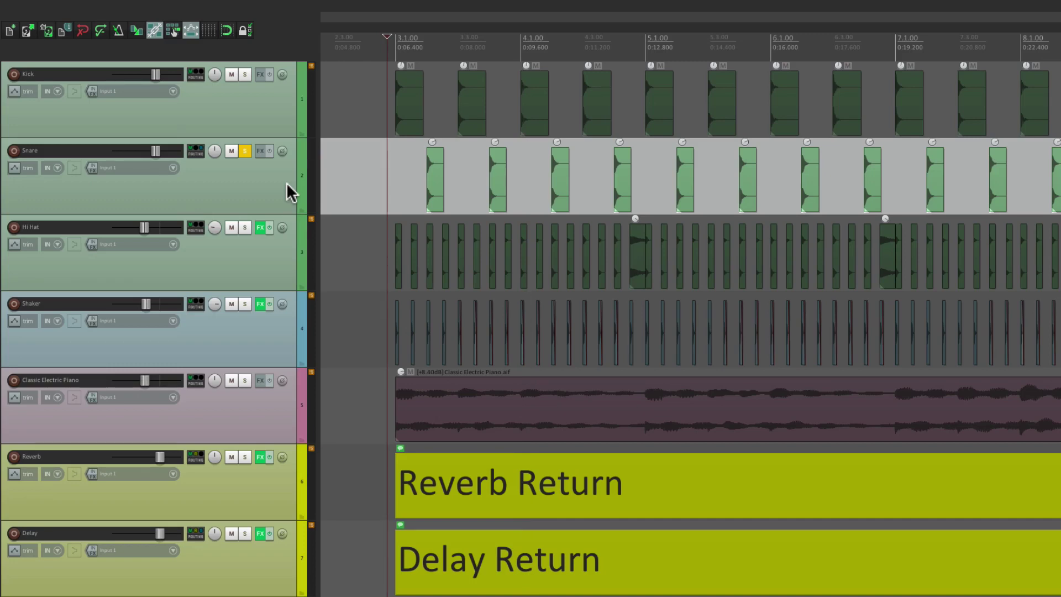
- Switch the Snare track from Solo (ignore routing) to Solo in place, and toggle its solo off
right_click(245, 150)
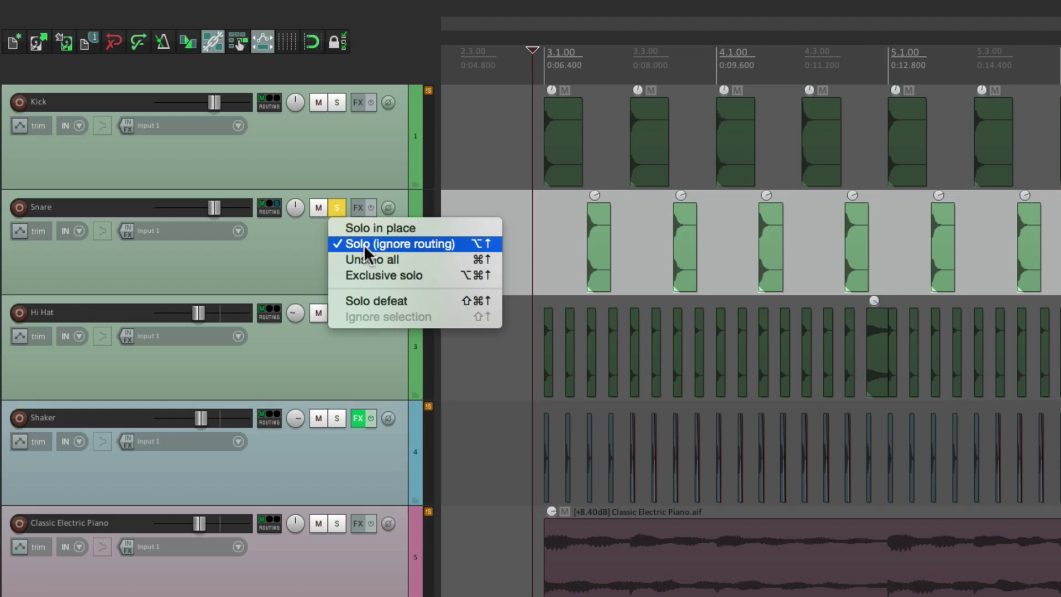
left_click(392, 230)
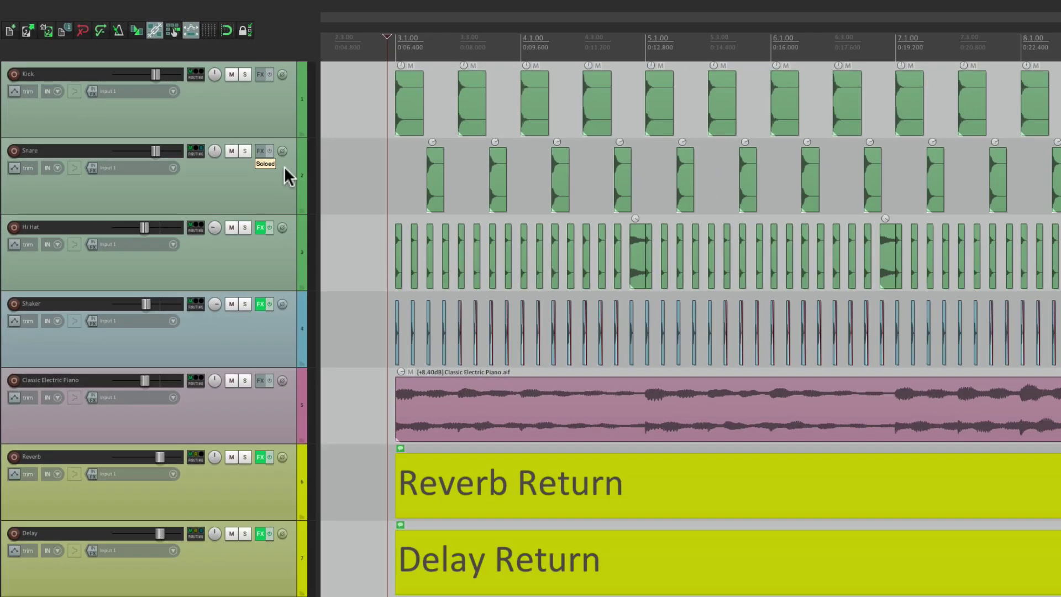
key("space")
left_click(244, 151)
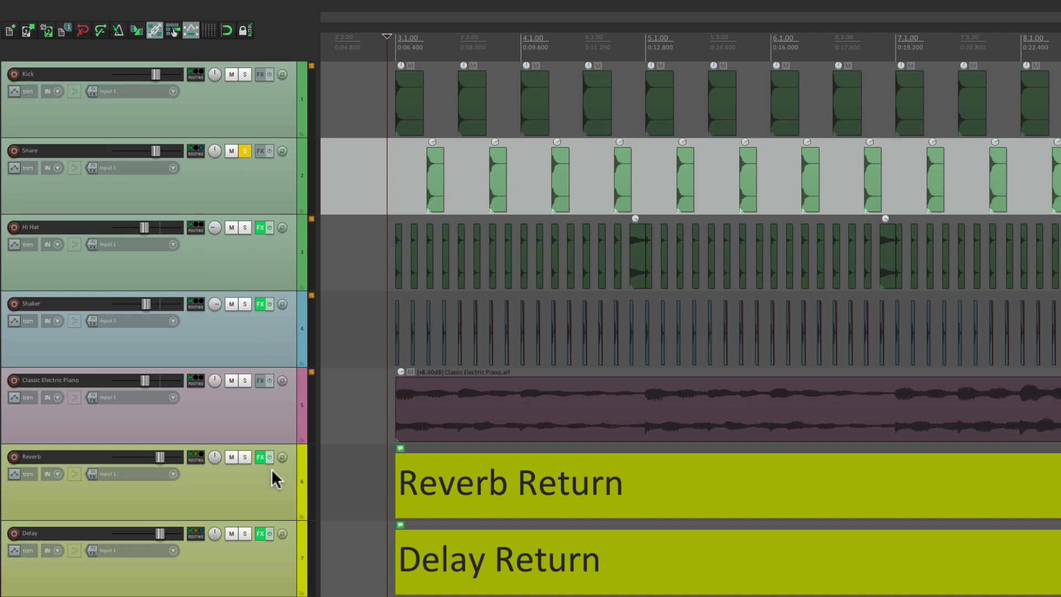
left_click(245, 151)
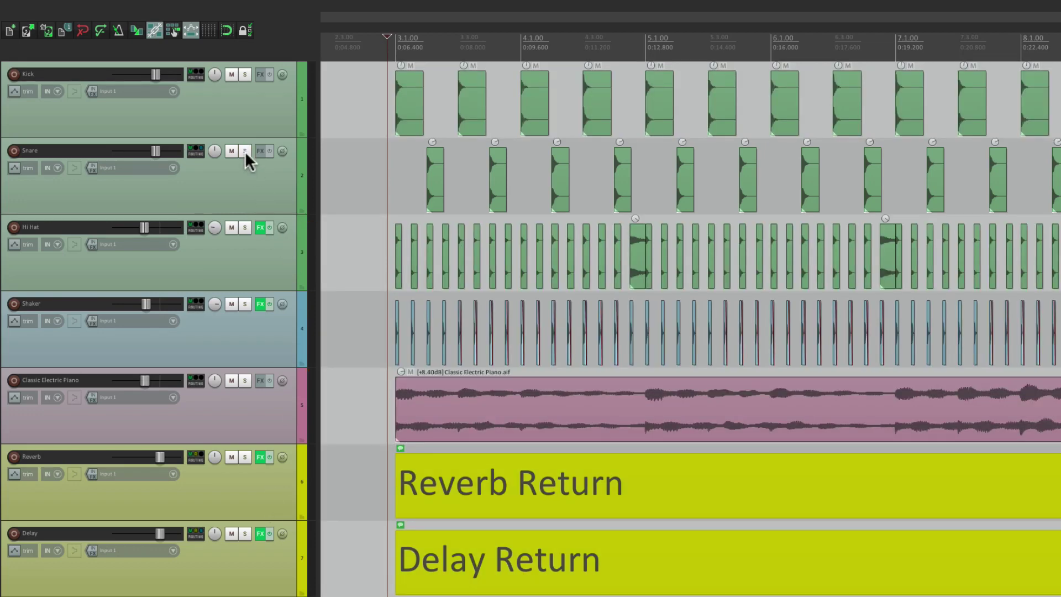
- Solo the Snare, Hi Hat and Shaker tracks, and unsolo all tracks at once from the Snare
left_click(245, 151)
left_click(245, 227)
left_click(244, 304)
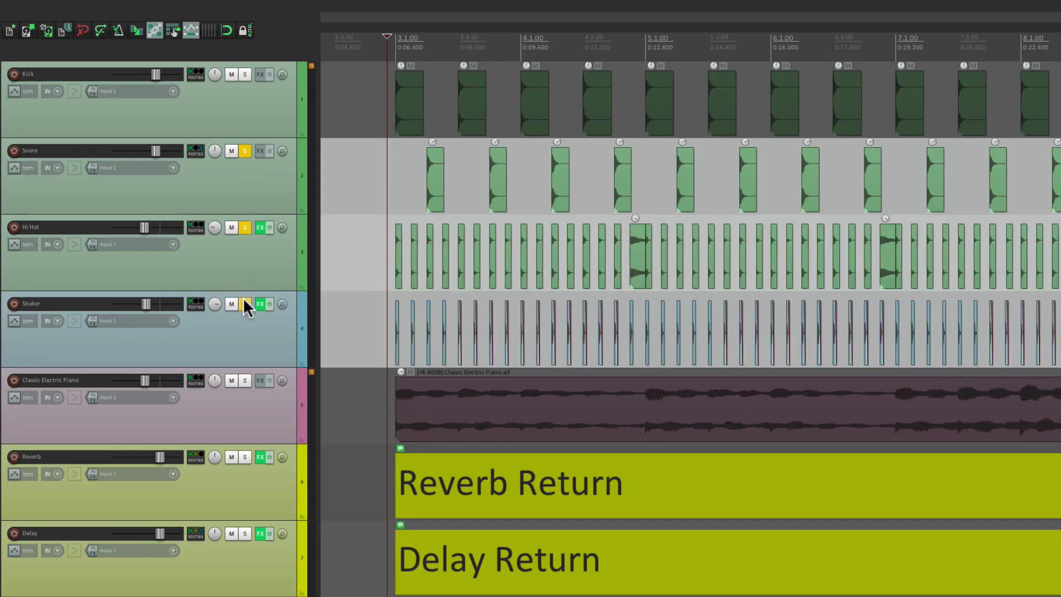
right_click(245, 151)
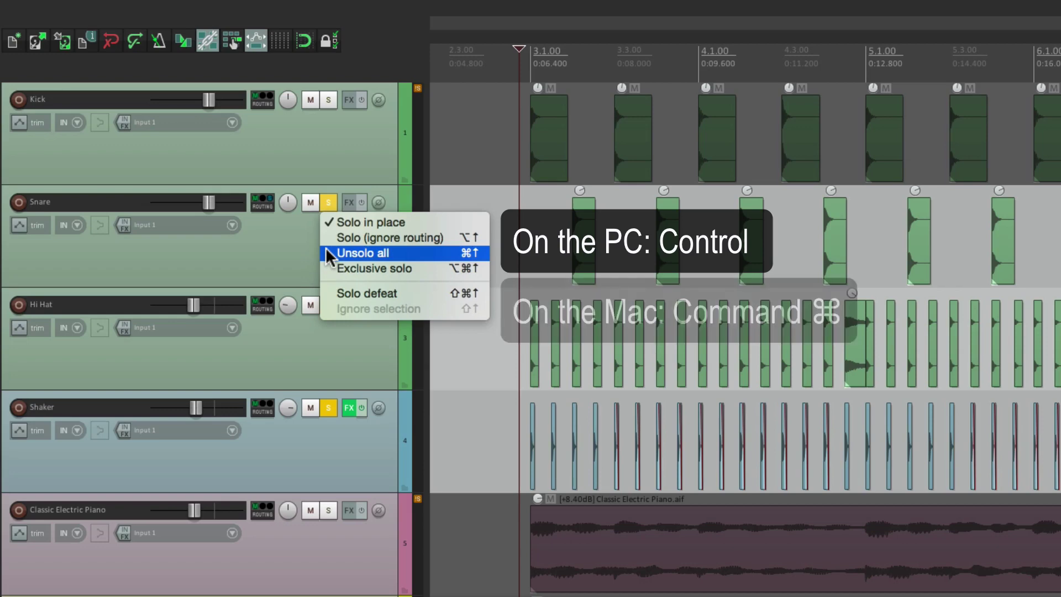
left_click(280, 268)
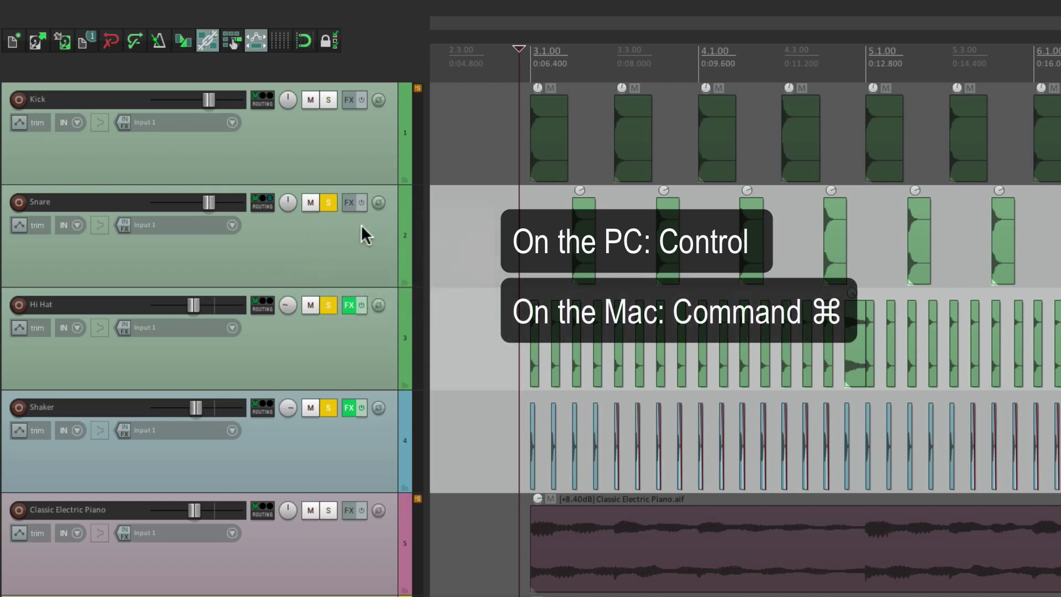
left_click(331, 204, "ctrl")
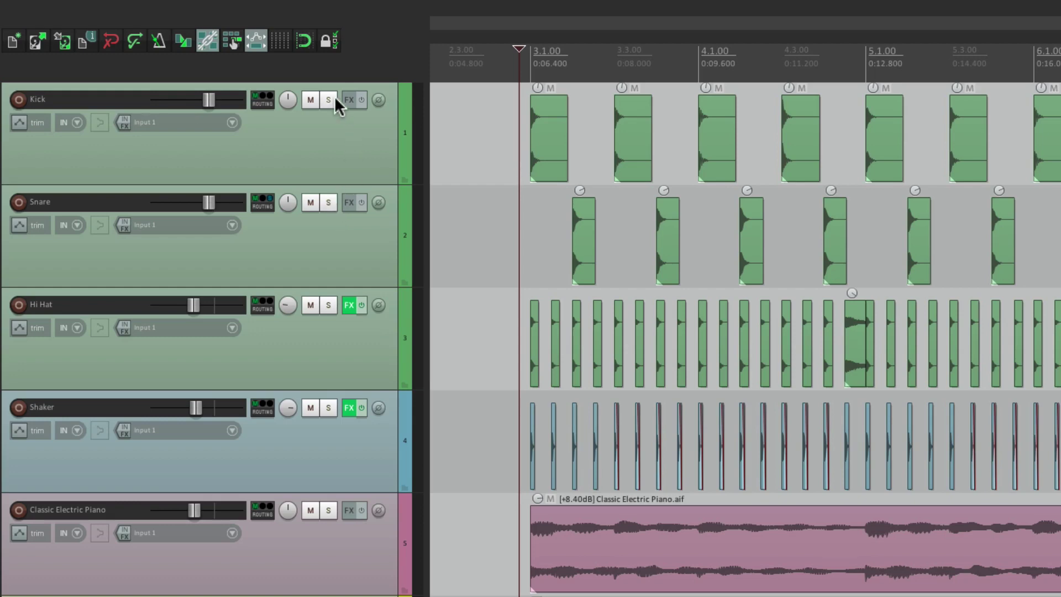
- Solo the Kick, Snare and Hi Hat tracks, and clear every solo at once from the Classic Electric Piano track
left_click(333, 97)
left_click(331, 204)
left_click(323, 302)
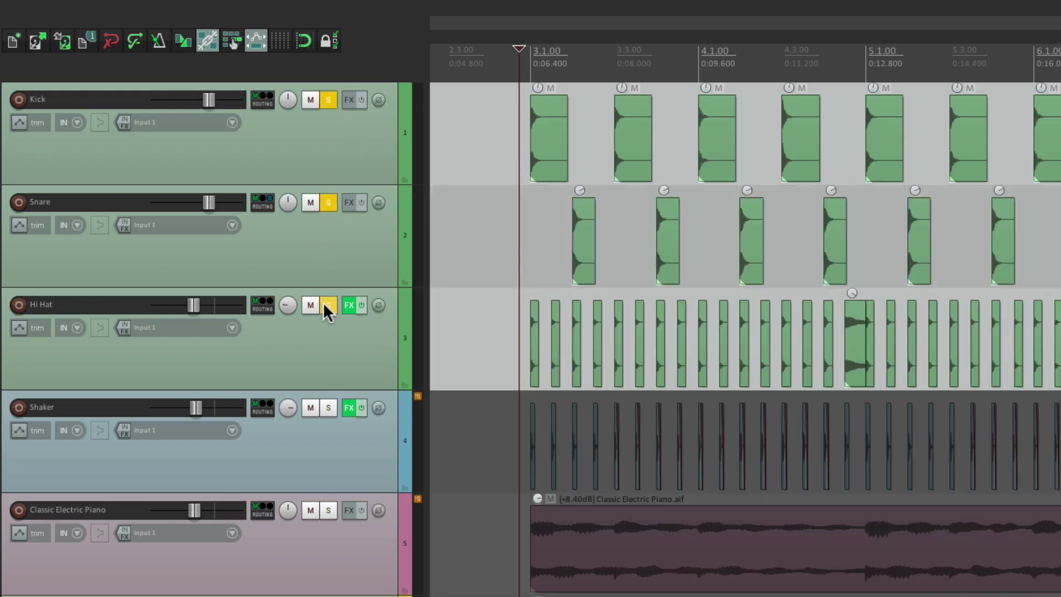
left_click(326, 511, "super")
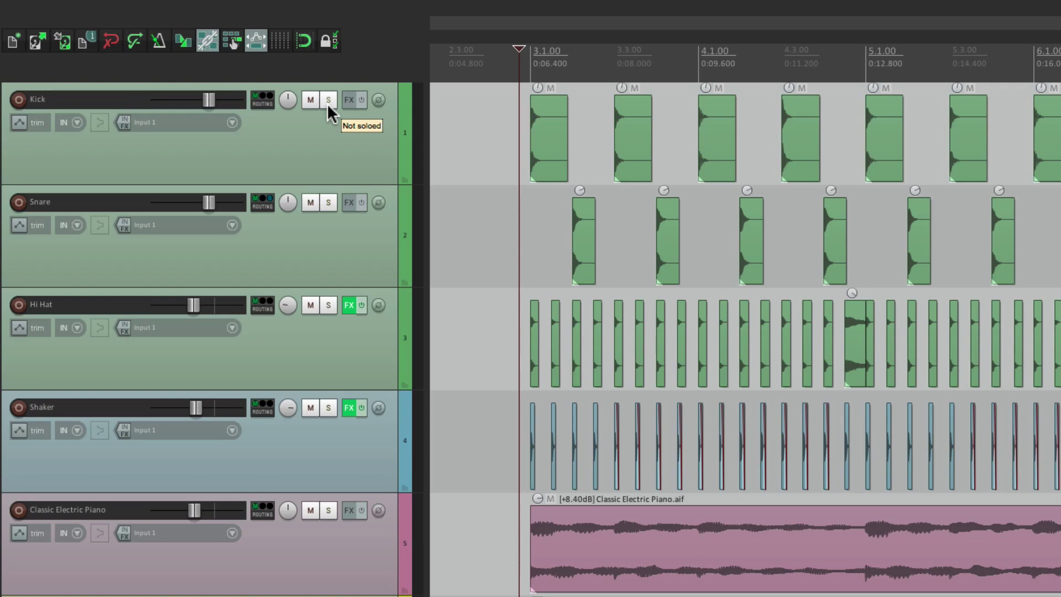
- Solo Kick through Classic Electric Piano in one sweep and clear them, and repeat for Hi Hat through Classic Electric Piano
left_click_drag(333, 188, 330, 511)
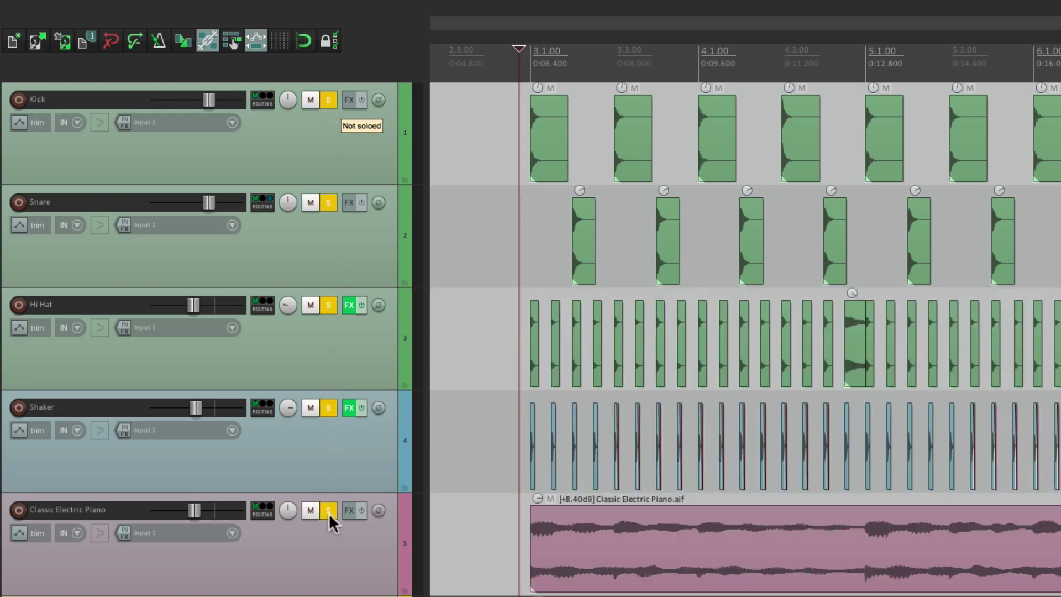
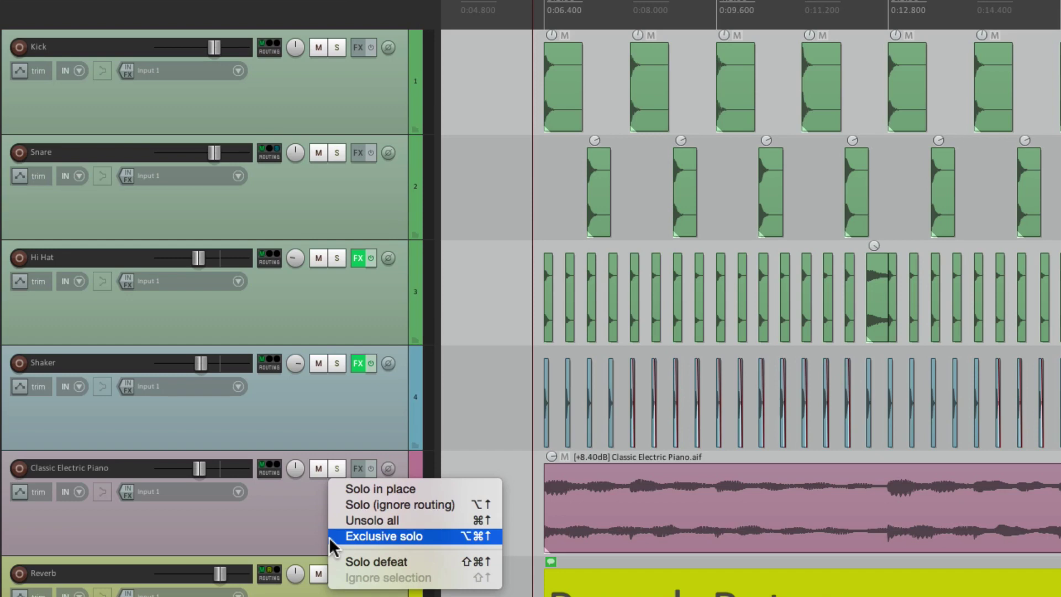
left_click(292, 509)
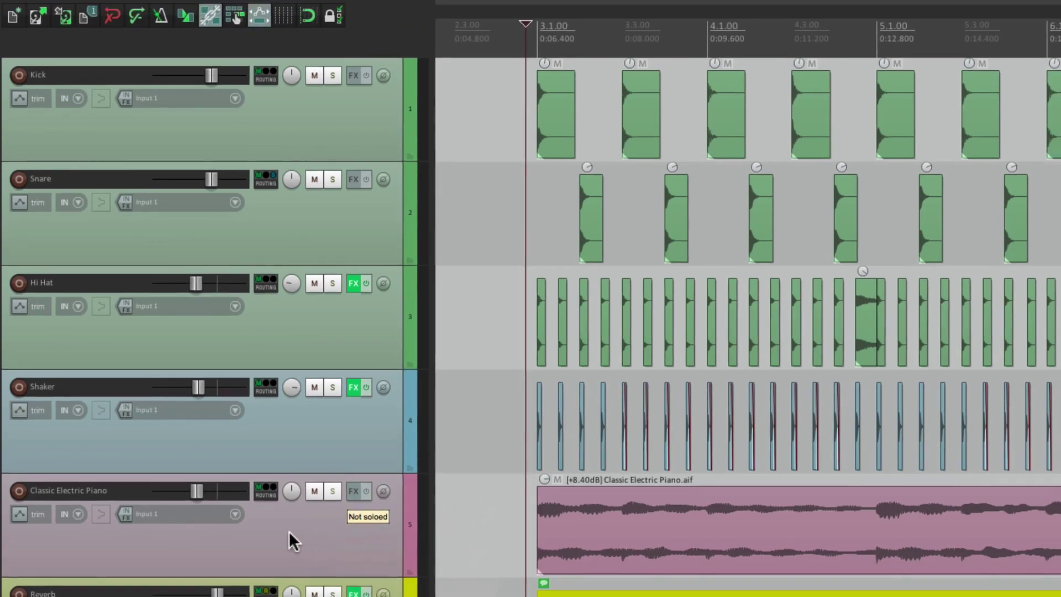
left_click_drag(329, 511, 327, 313)
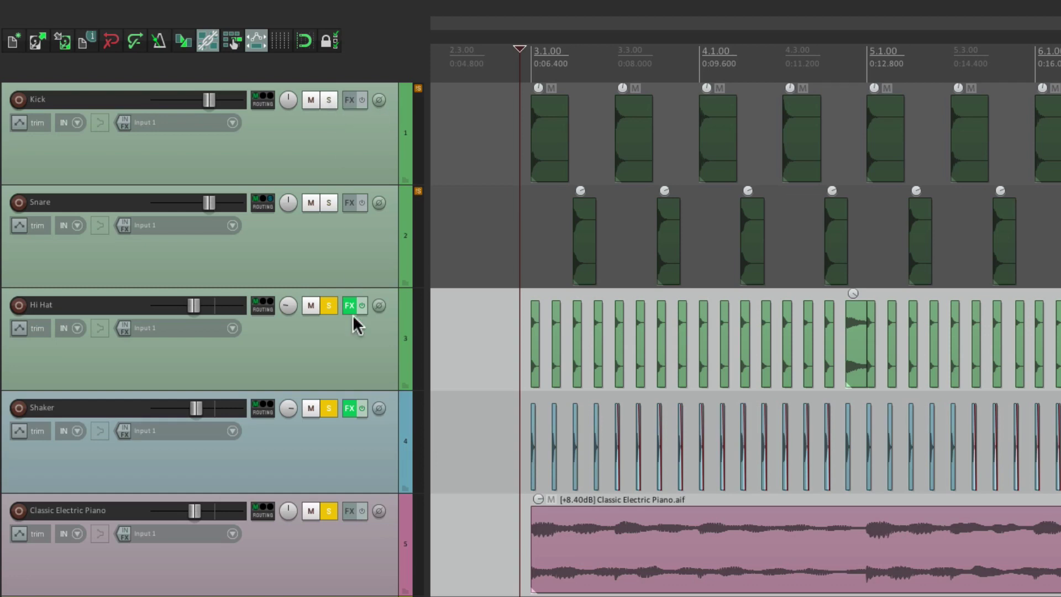
left_click_drag(328, 311, 328, 418)
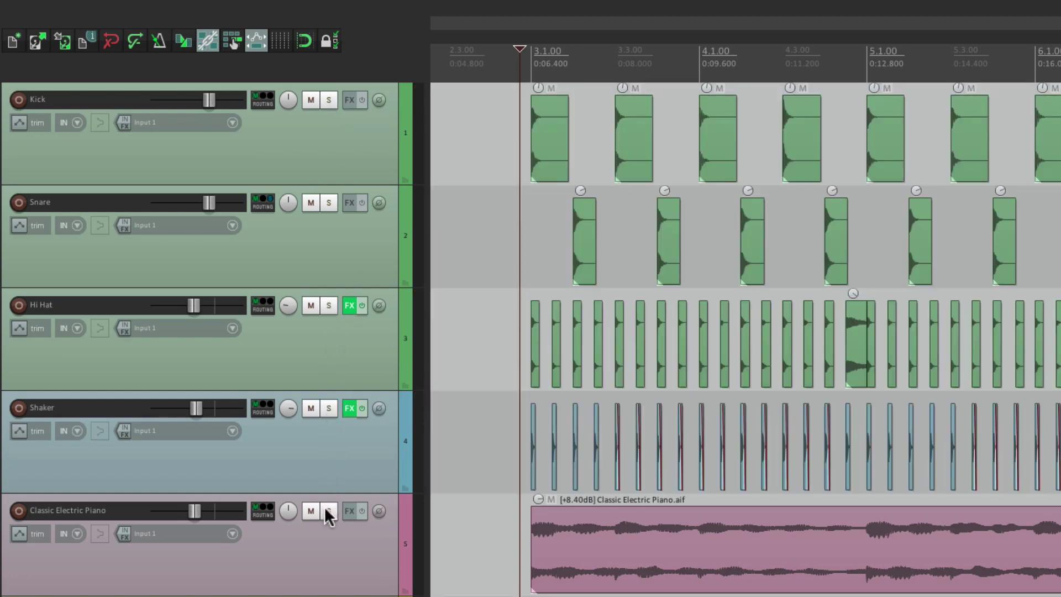
left_click(329, 511)
- Toggle the Kick's solo, solo Hi Hat through Classic Electric Piano, and replace those solos with an exclusive solo on the Kick
left_click(328, 100)
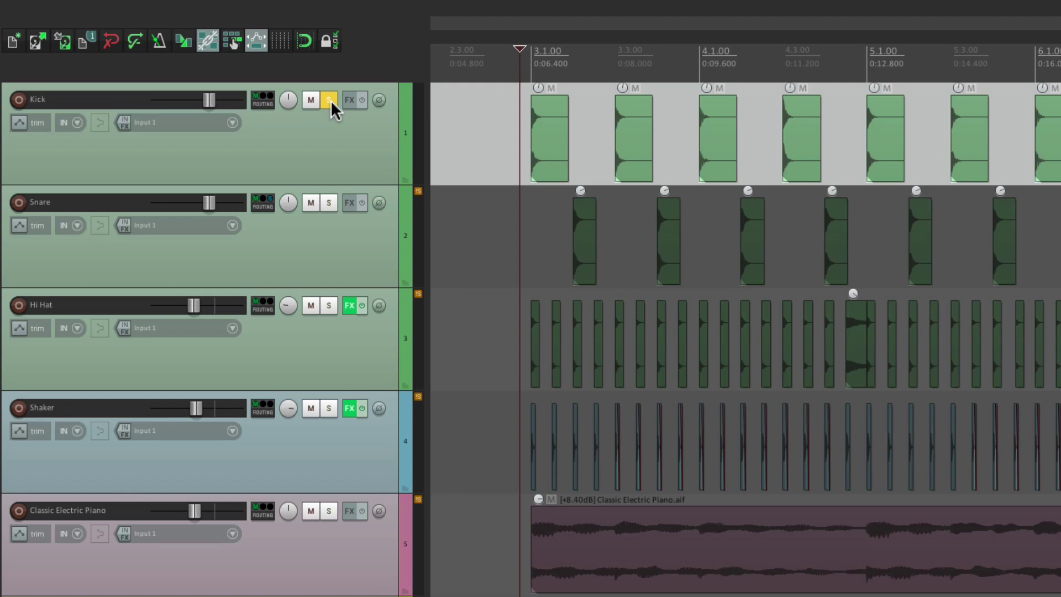
left_click(330, 100)
left_click_drag(329, 306, 329, 511)
right_click(328, 99)
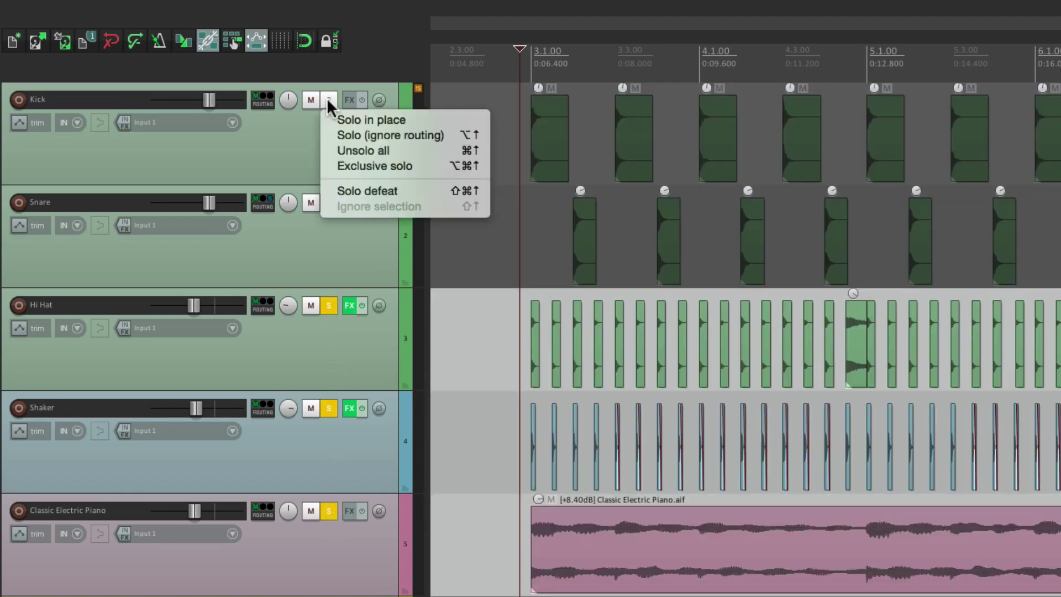
left_click(331, 168)
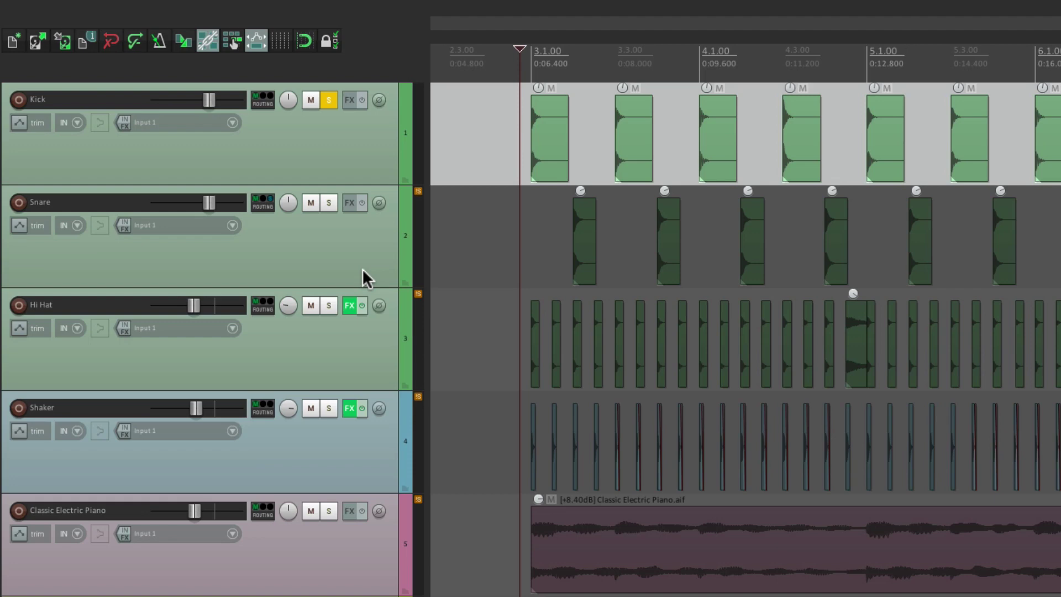
left_click(327, 98)
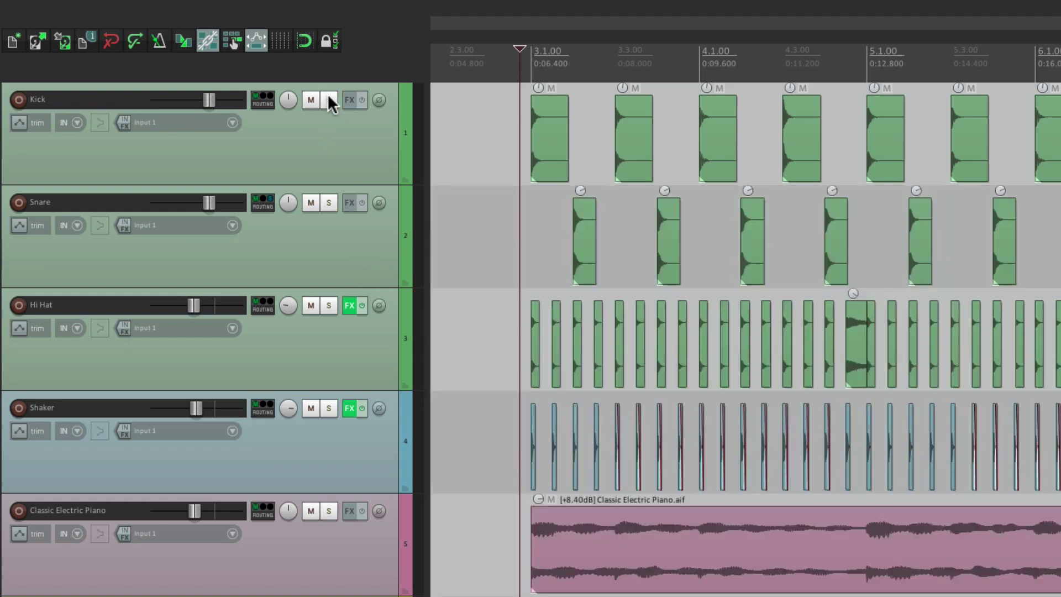
- Solo the Kick, Snare and Hi Hat, and replace them with an exclusive solo of the selected Shaker and Classic Electric Piano tracks
left_click_drag(330, 181, 328, 304)
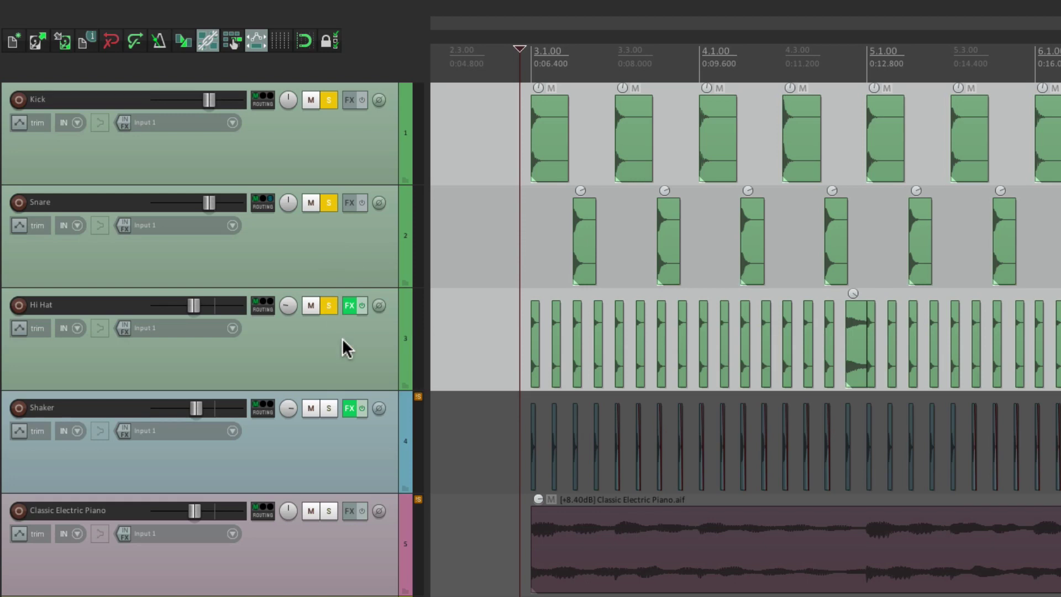
left_click(331, 450)
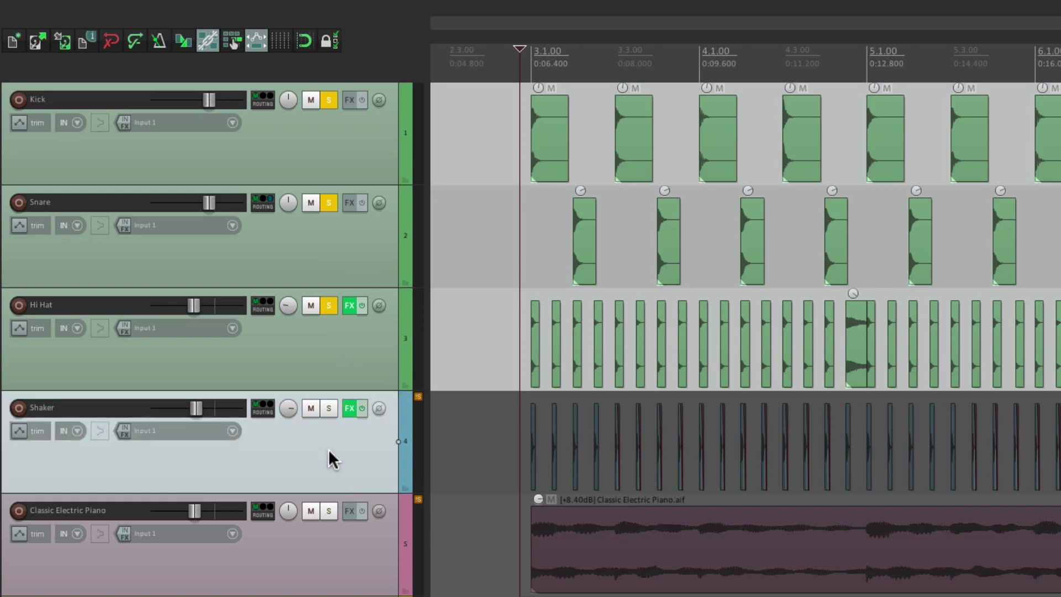
left_click(344, 544, "ctrl")
right_click(329, 408)
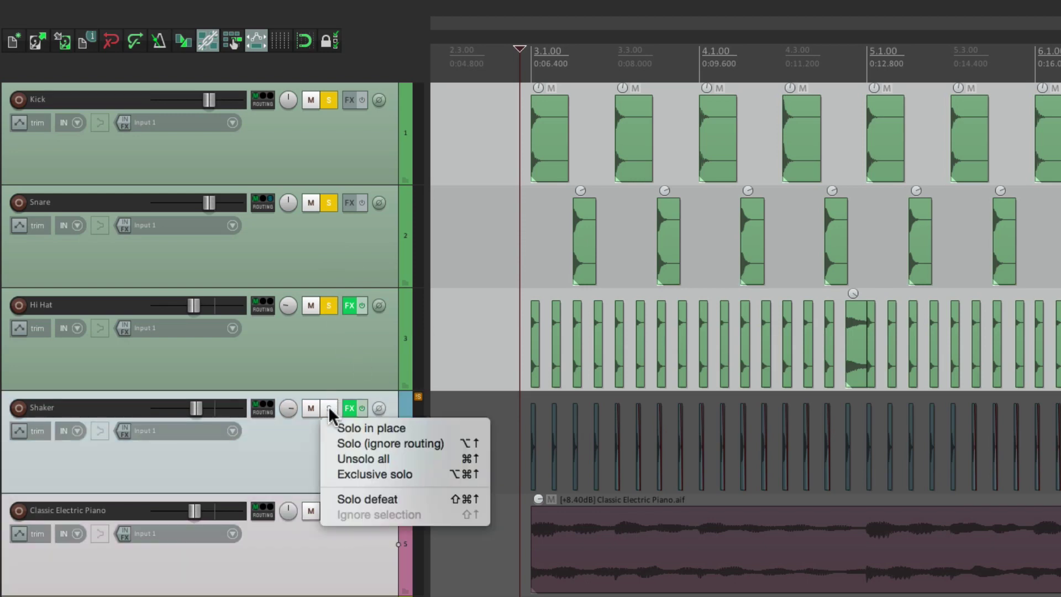
left_click(330, 471)
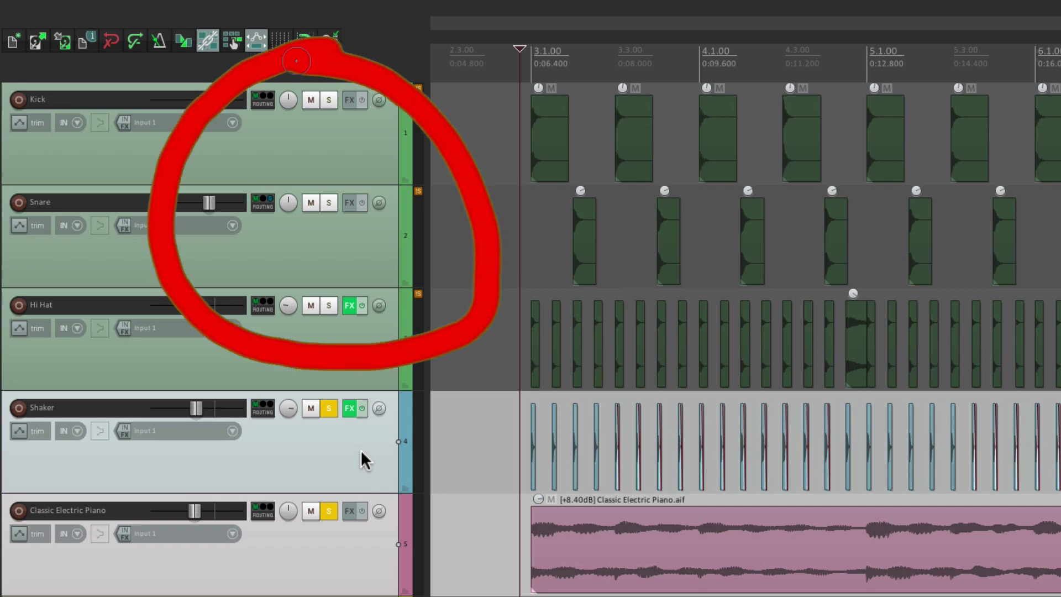
- Reapply Exclusive solo to the selected Shaker and Classic Electric Piano, and exclusively solo the Snare, Kick and Hi Hat in turn
right_click(331, 408)
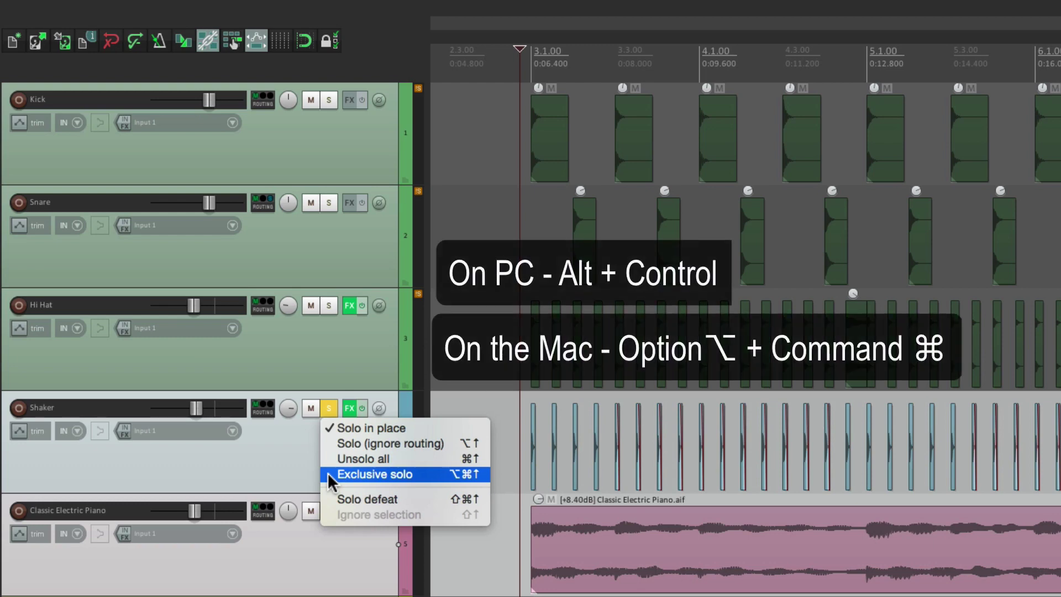
left_click(327, 474)
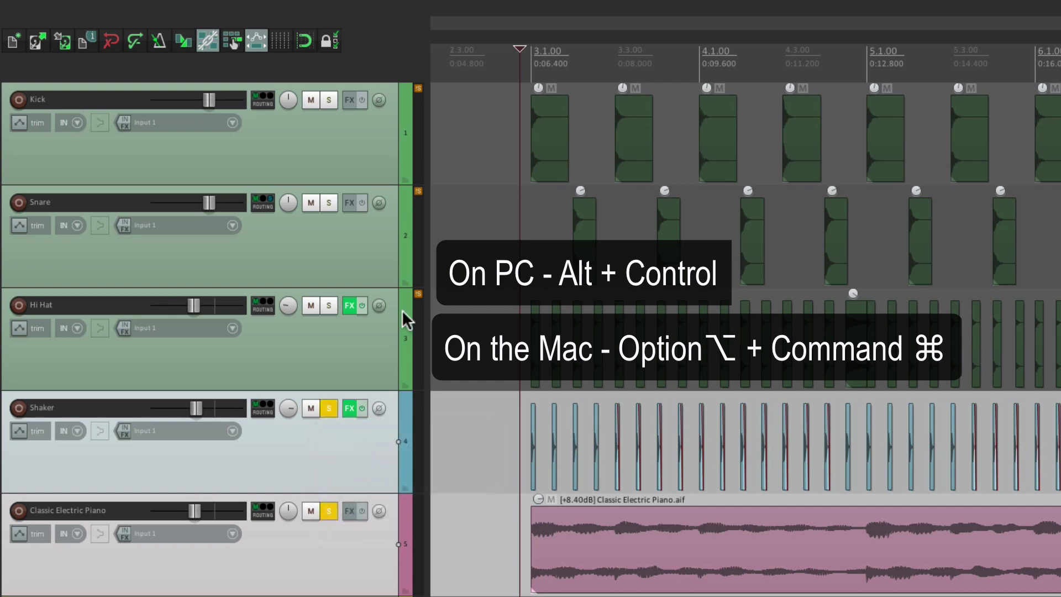
left_click(329, 203, "ctrl+alt")
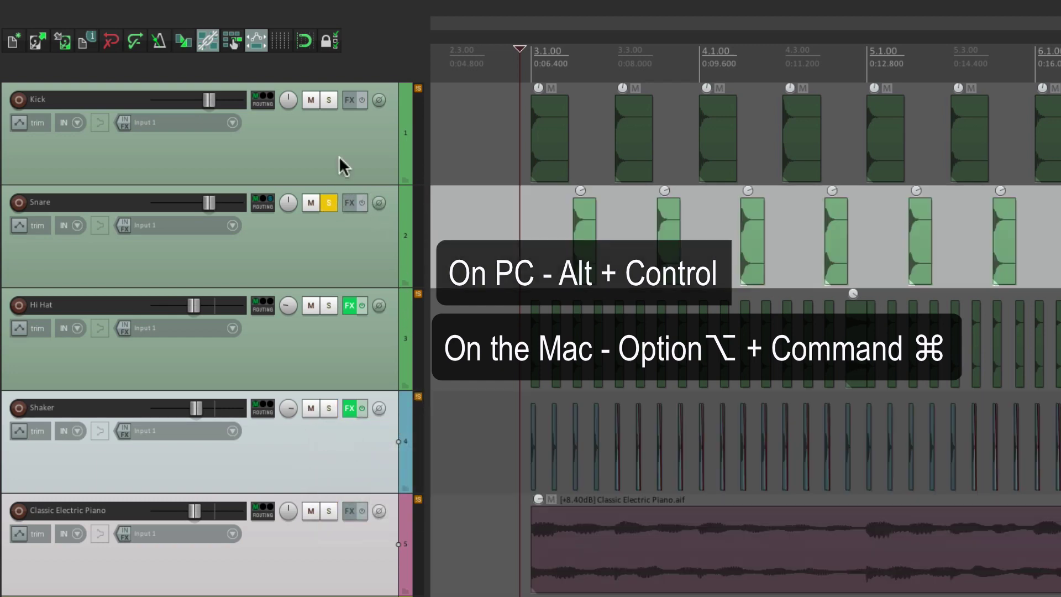
left_click(329, 101, "ctrl+alt")
left_click(329, 306, "ctrl+alt")
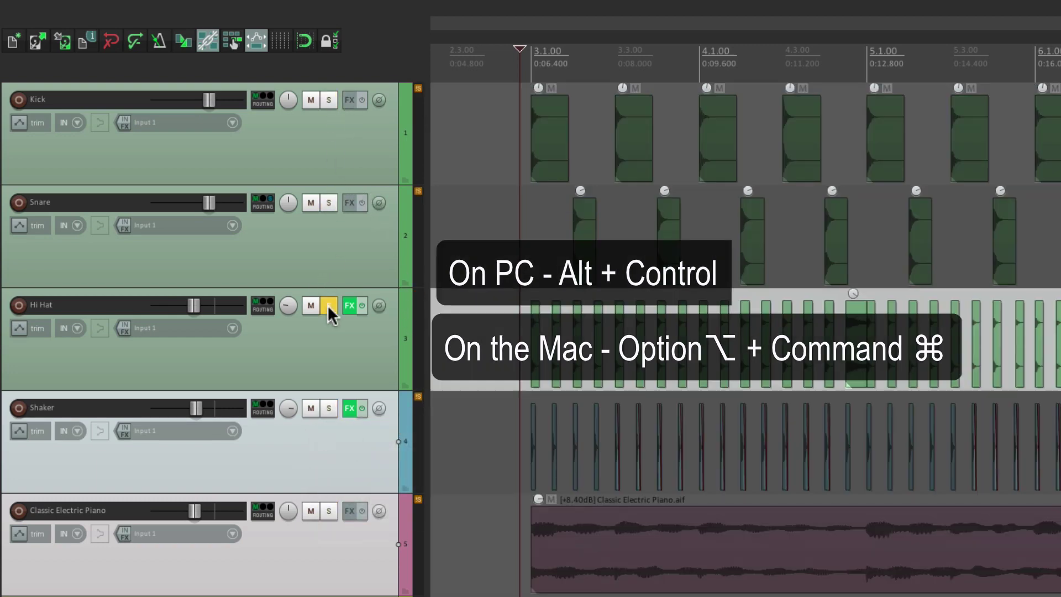
- Select the Snare and Kick tracks together and solo them exclusively
left_click(340, 256)
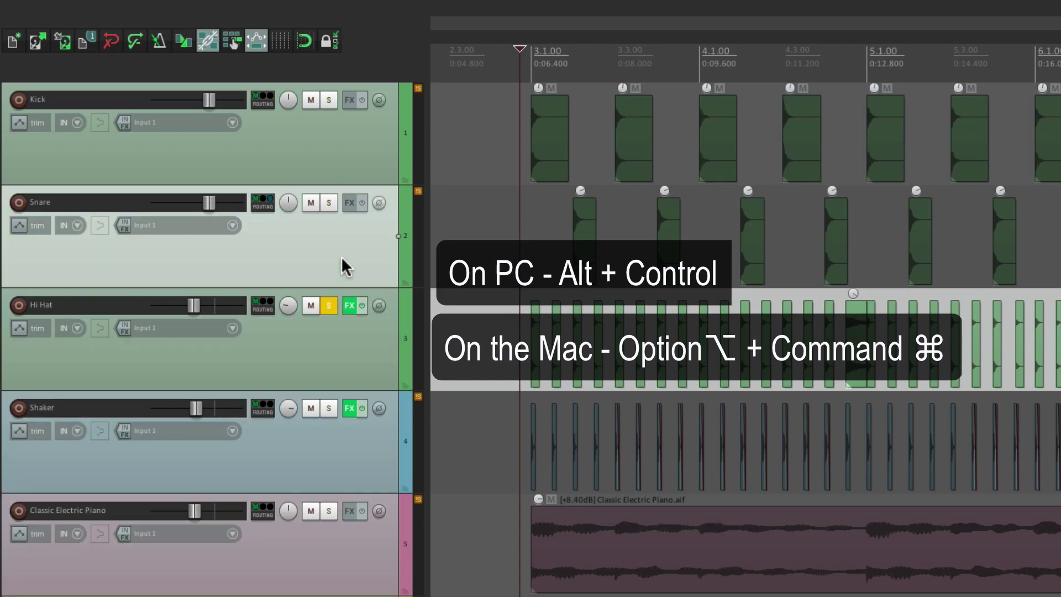
left_click(338, 171, "ctrl")
left_click(329, 100, "ctrl+alt")
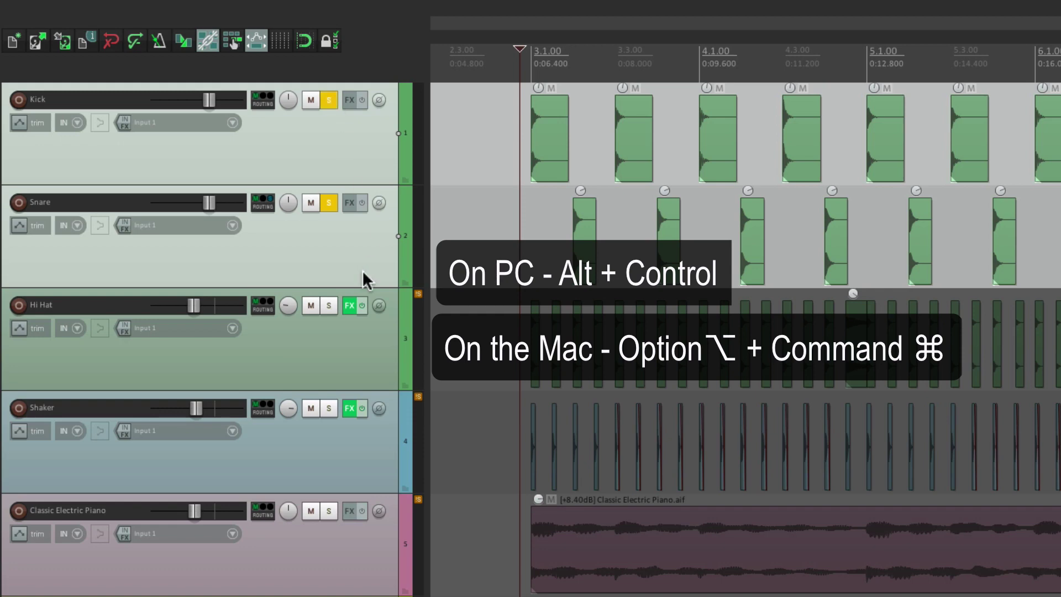
- Exclusively solo the selected Hi Hat, Shaker and Classic Electric Piano tracks, and turn their solos off
left_click(362, 365)
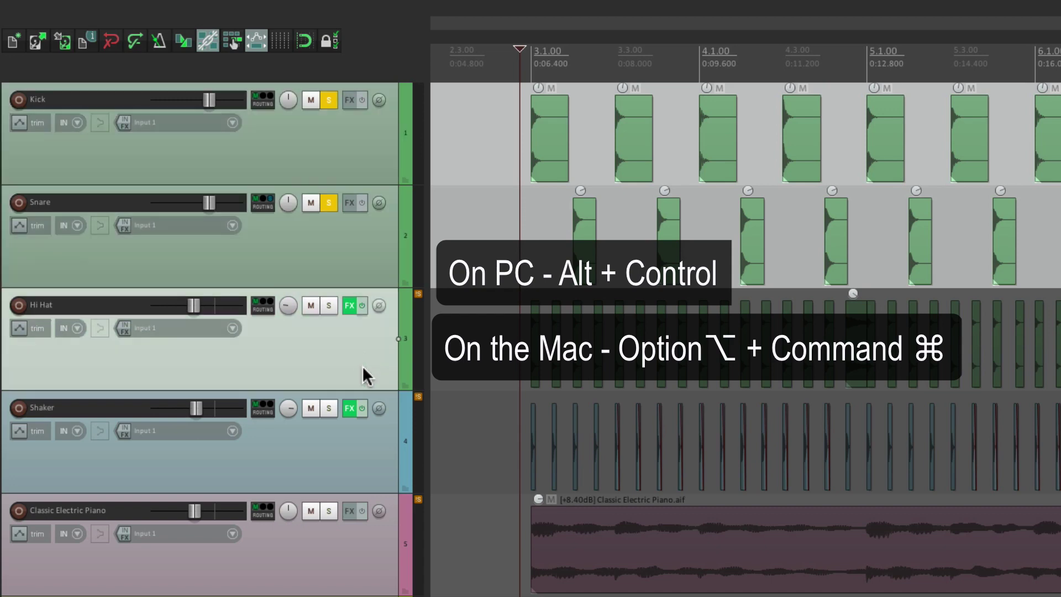
left_click(354, 534, "shift")
left_click(326, 302, "ctrl+alt")
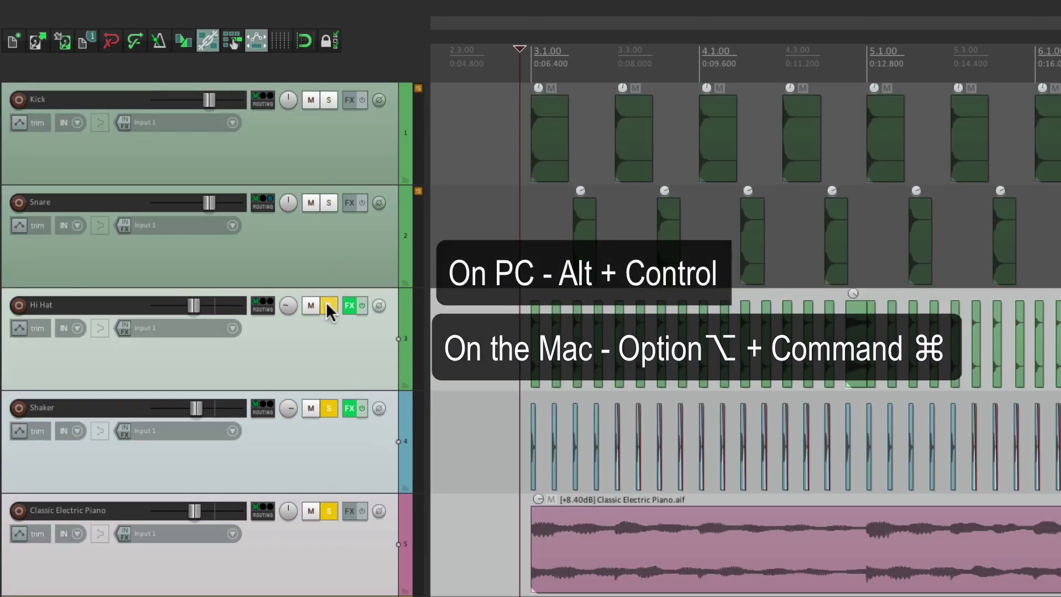
left_click(329, 303)
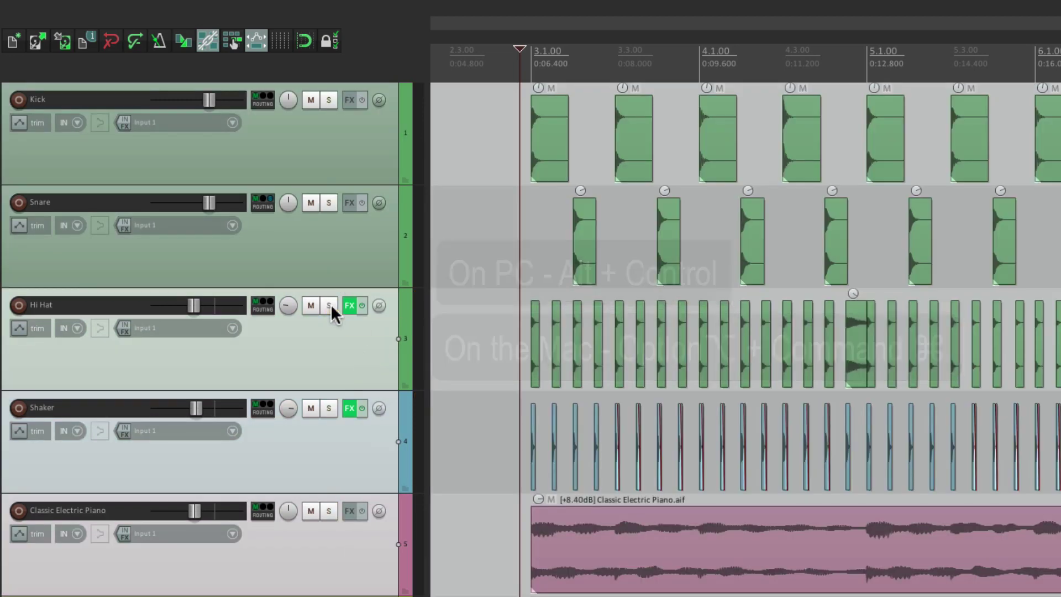
- Deselect all tracks and review the solo options available for the Hi Hat track
left_click(337, 332)
left_click(338, 335, "ctrl")
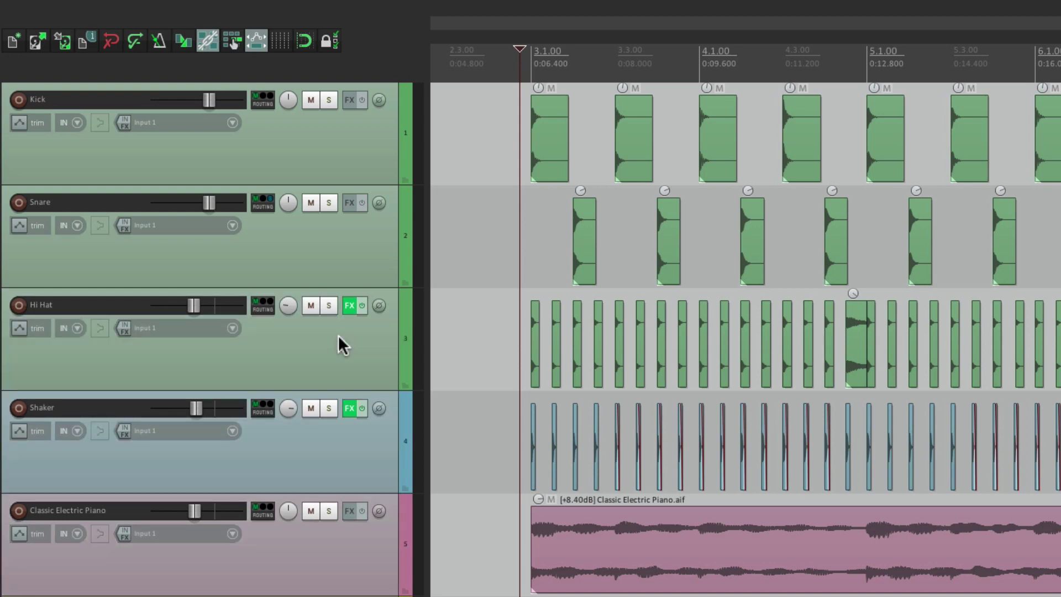
right_click(331, 305)
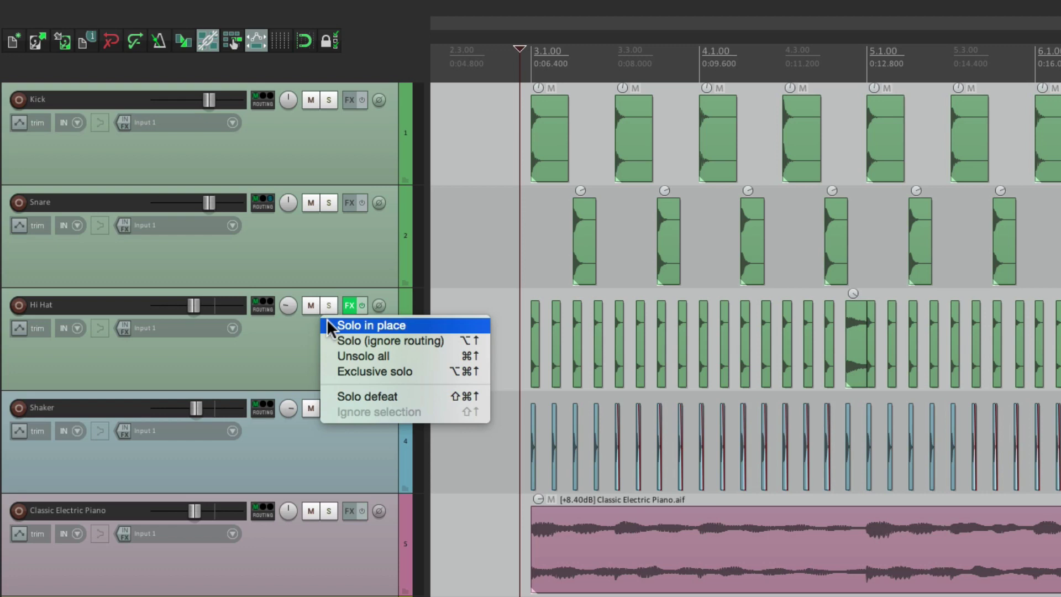
left_click(296, 323)
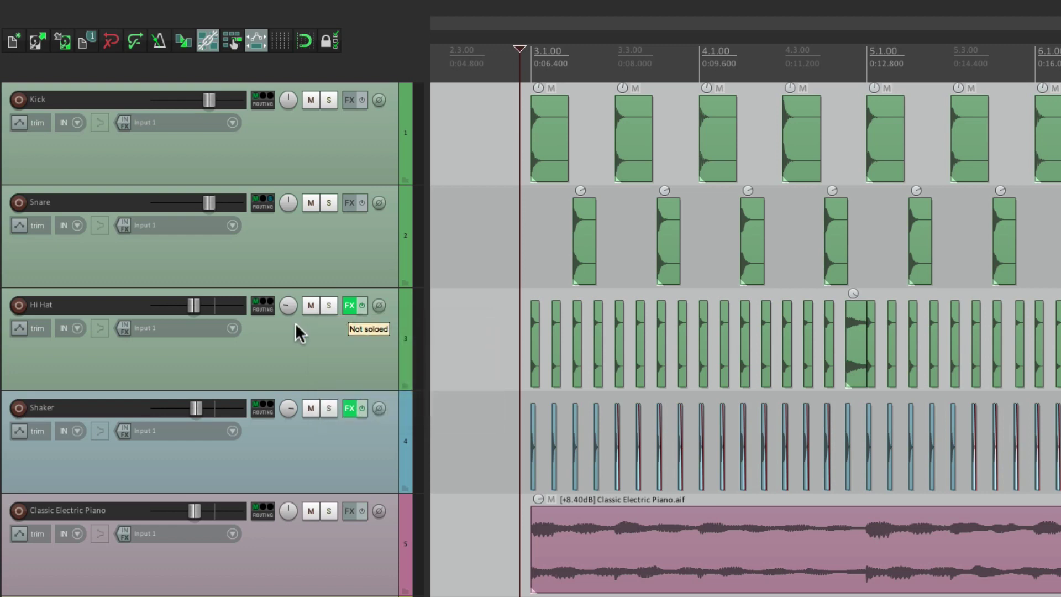
- Enable Solo in front, and audition the project with the Snare soloed before unsoloing it
left_click(371, 8)
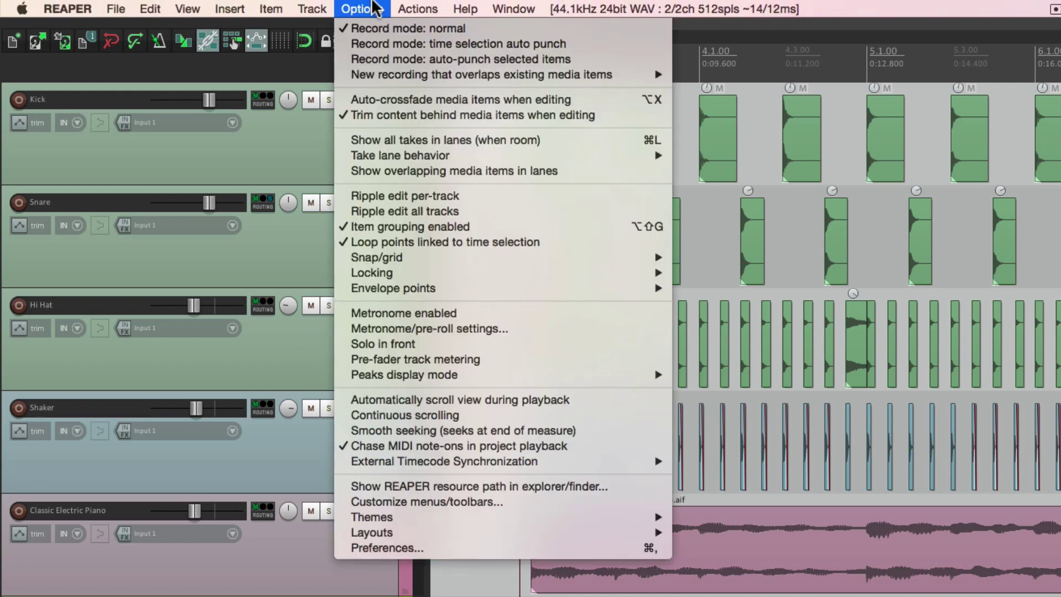
left_click(338, 344)
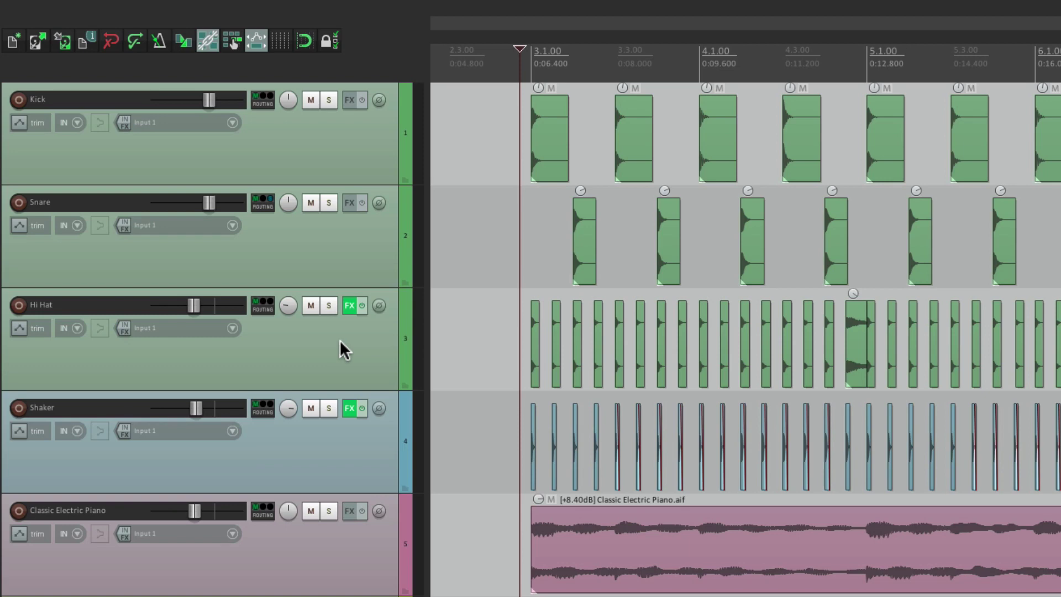
left_click(329, 203)
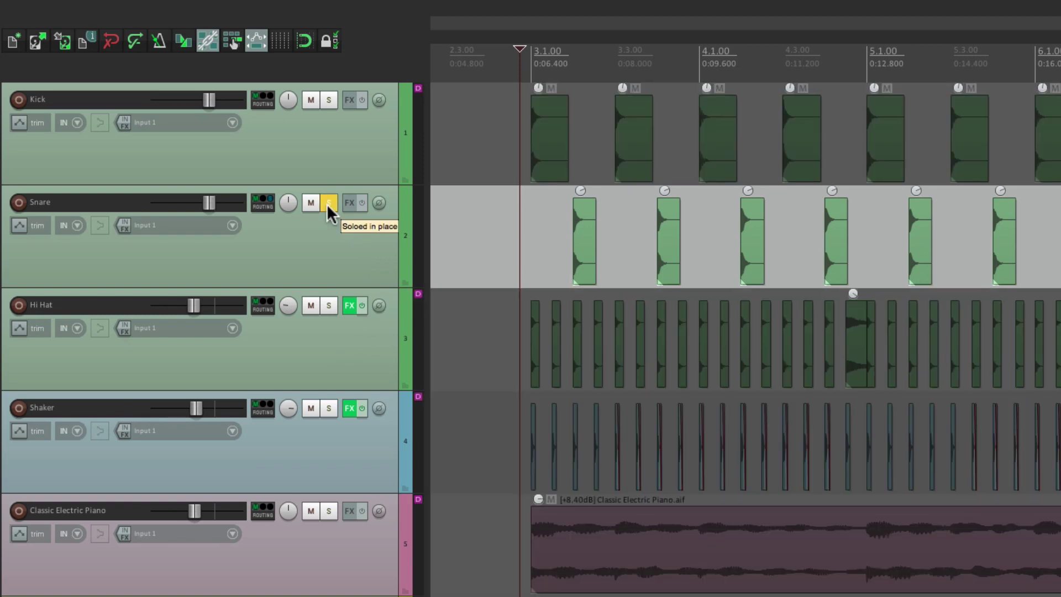
key("space")
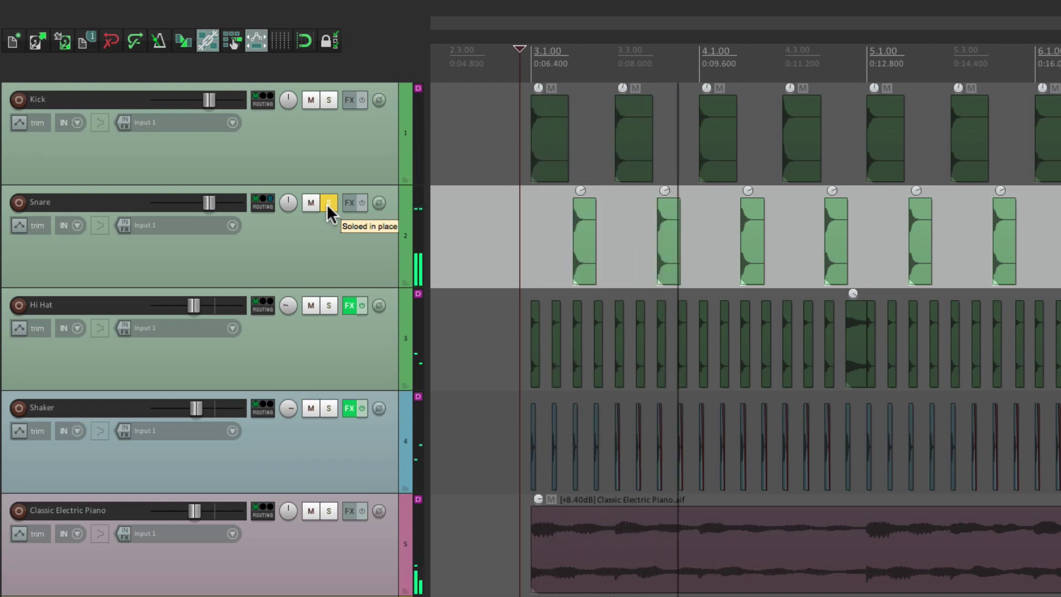
key("space")
left_click(329, 203)
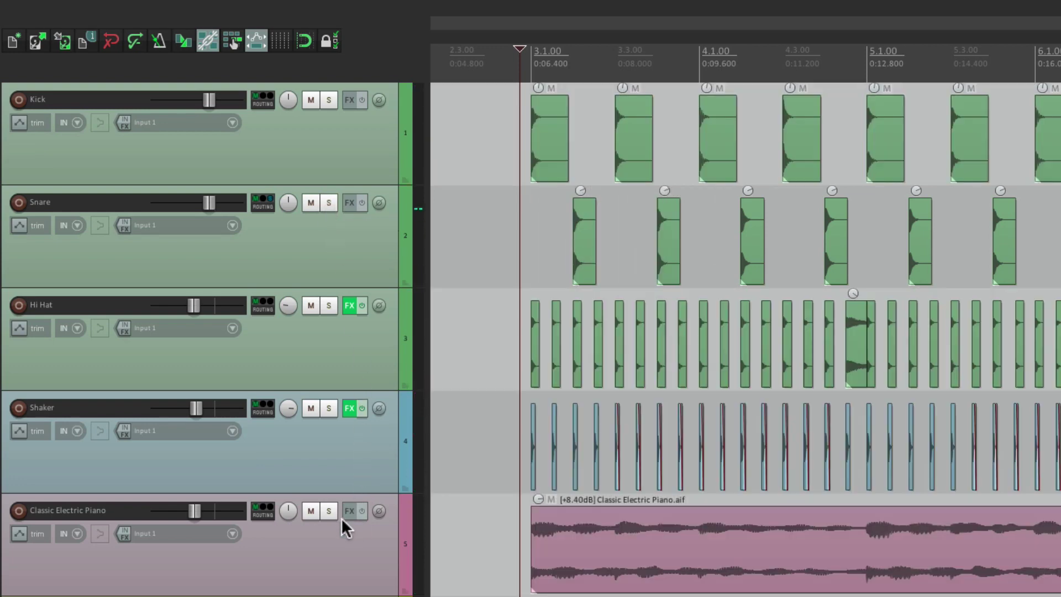
- Solo the Classic Electric Piano, play and stop the project, and turn the track's solo off
left_click(337, 513)
key("space")
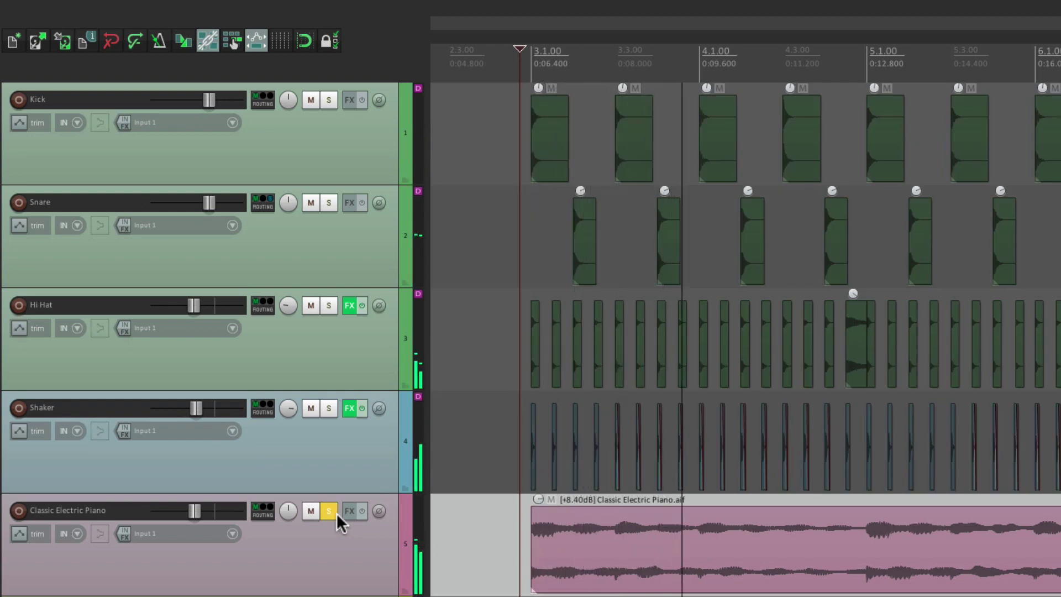
key("space")
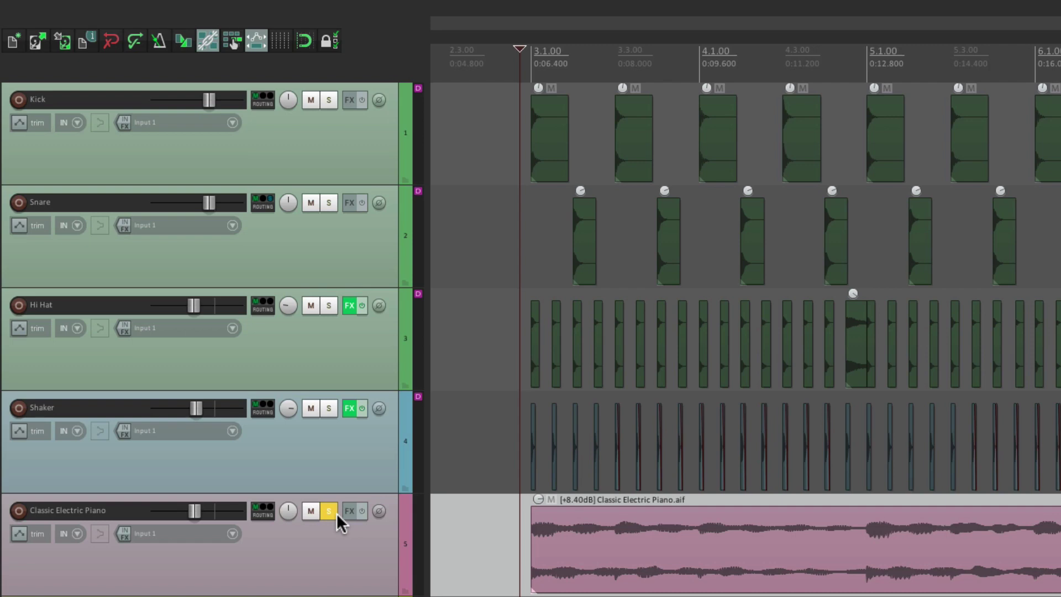
left_click(332, 511)
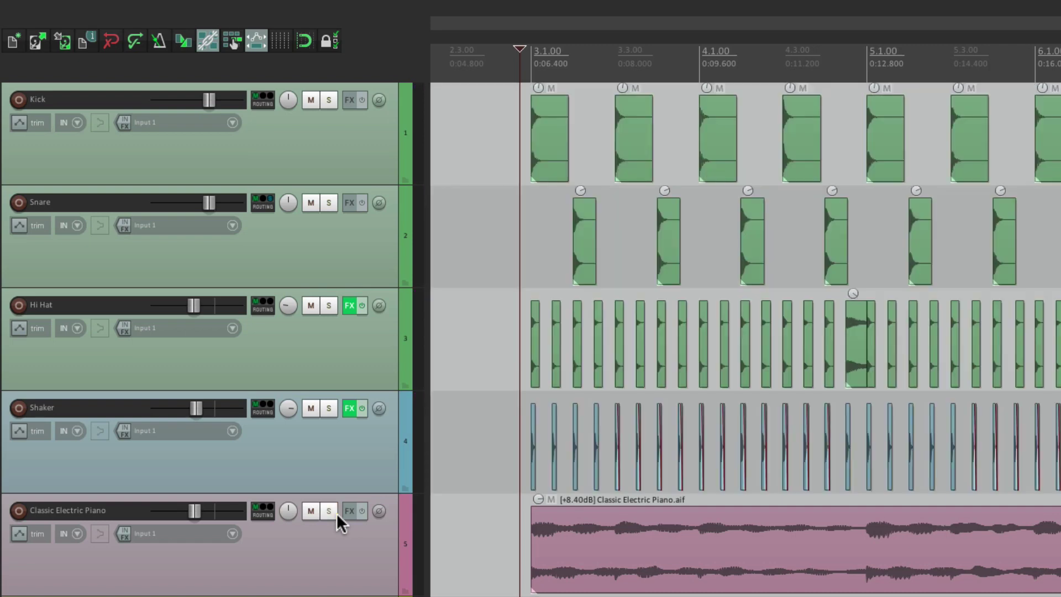
- Set the Solo in front dimming to -12 dB in the audio preferences
key("super+comma")
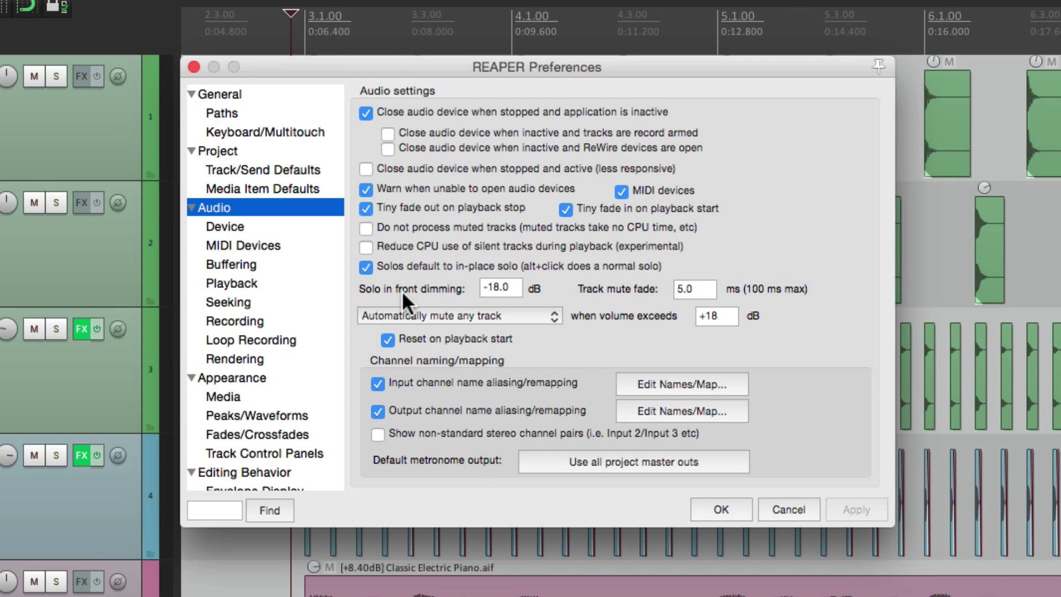
double_click(500, 288)
type("-12")
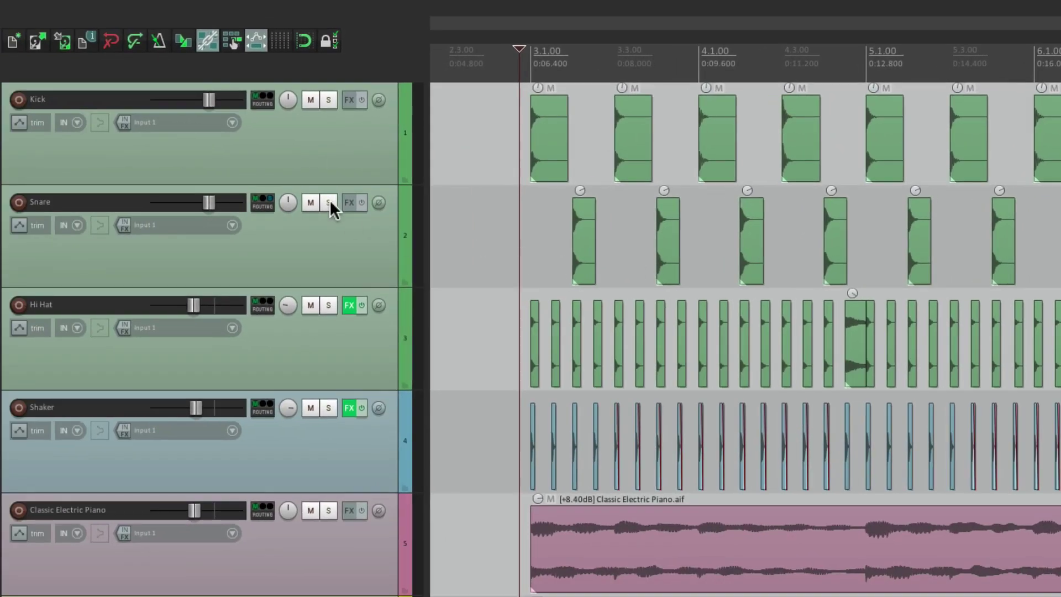
- During playback, exclusively solo the Snare, Kick, Hi Hat, Shaker and Classic Electric Piano in turn, and clear the last solo
left_click(56, 202)
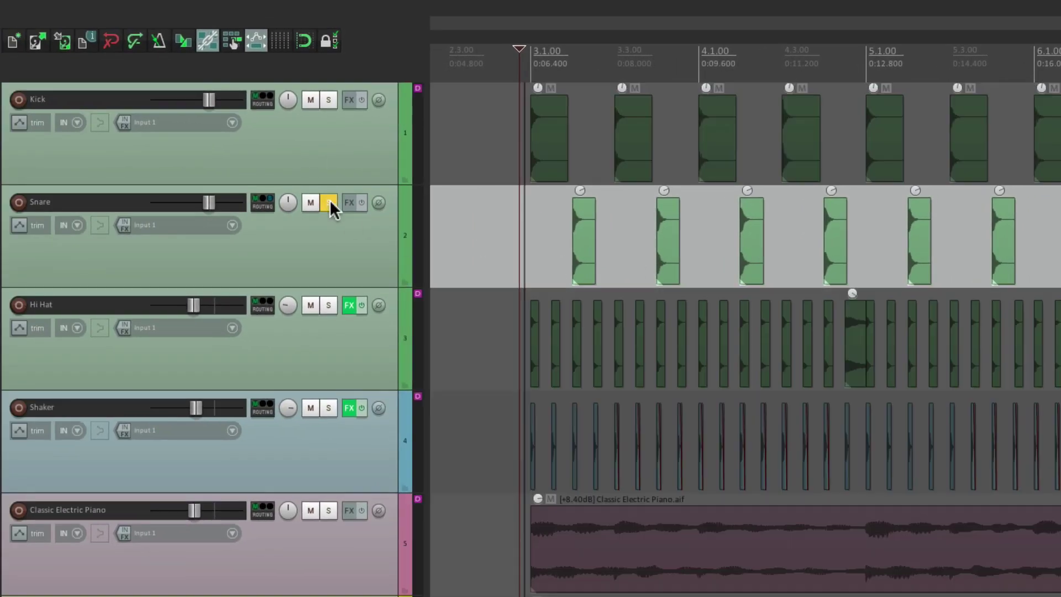
key("space")
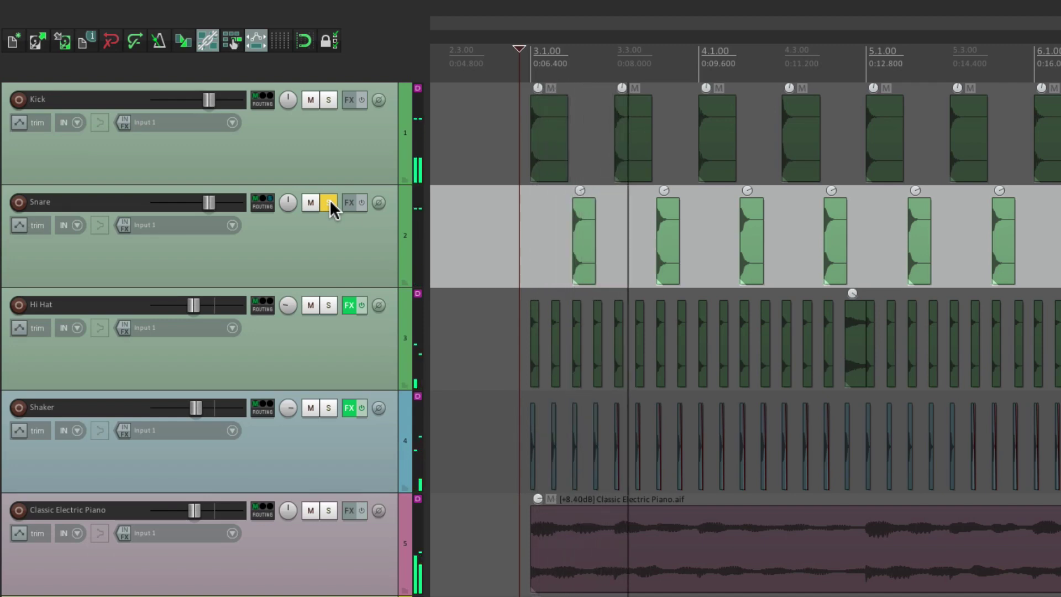
left_click(323, 103)
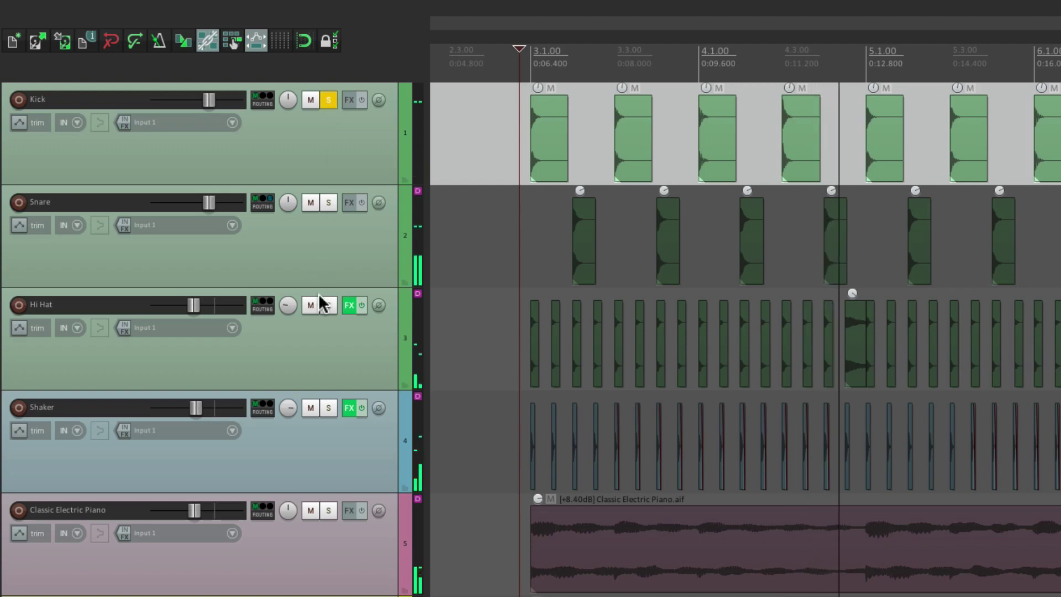
left_click(326, 305)
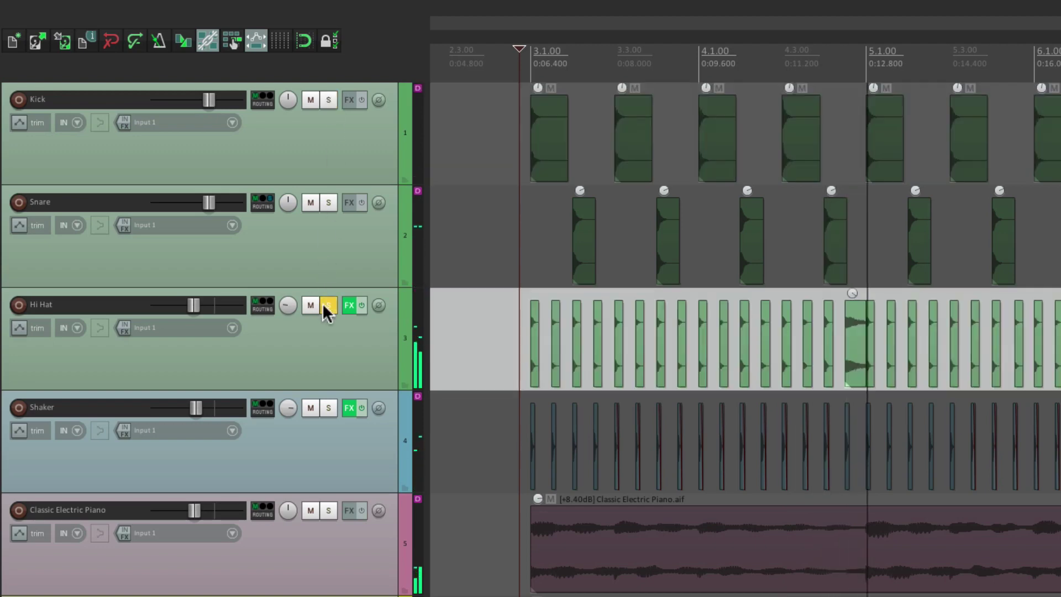
left_click(328, 409)
left_click(328, 510)
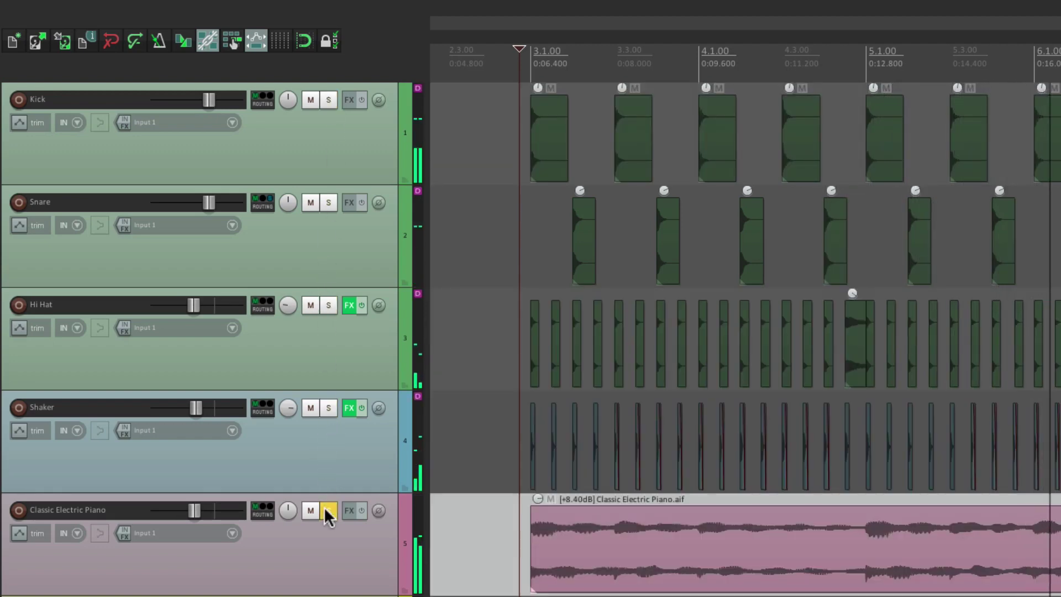
left_click(329, 510)
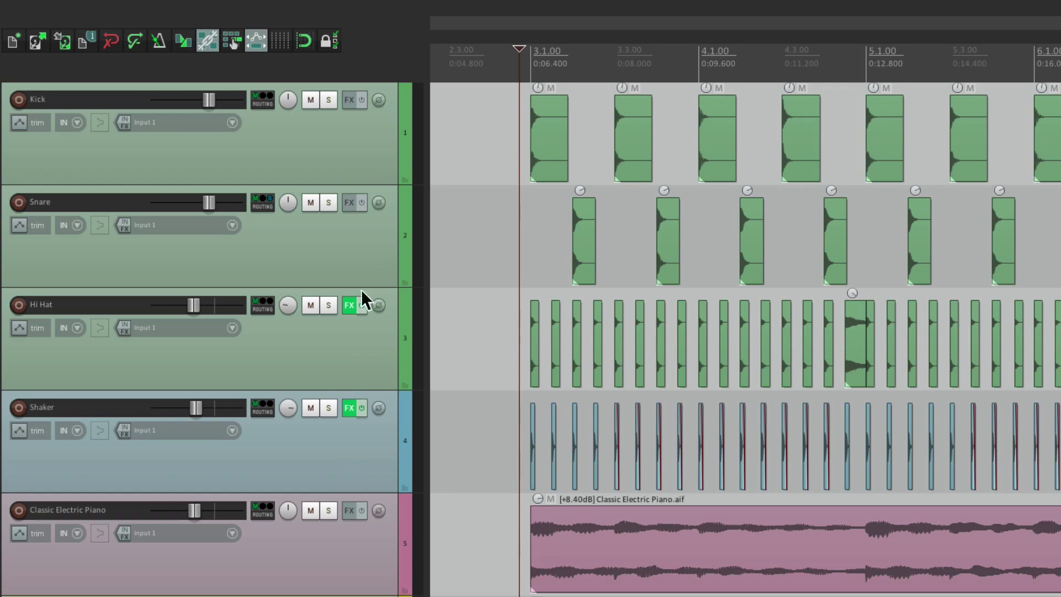
- Filter the action list for "solo dim" and select the Adjust solo in front dim action
mouse_move(363, 4)
left_click(401, 8)
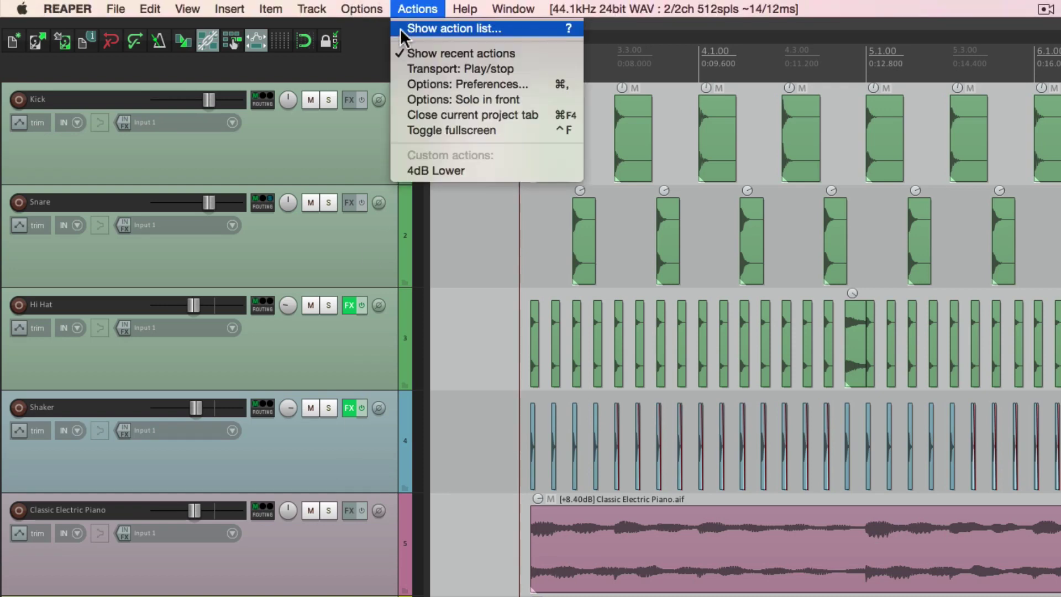
left_click(400, 28)
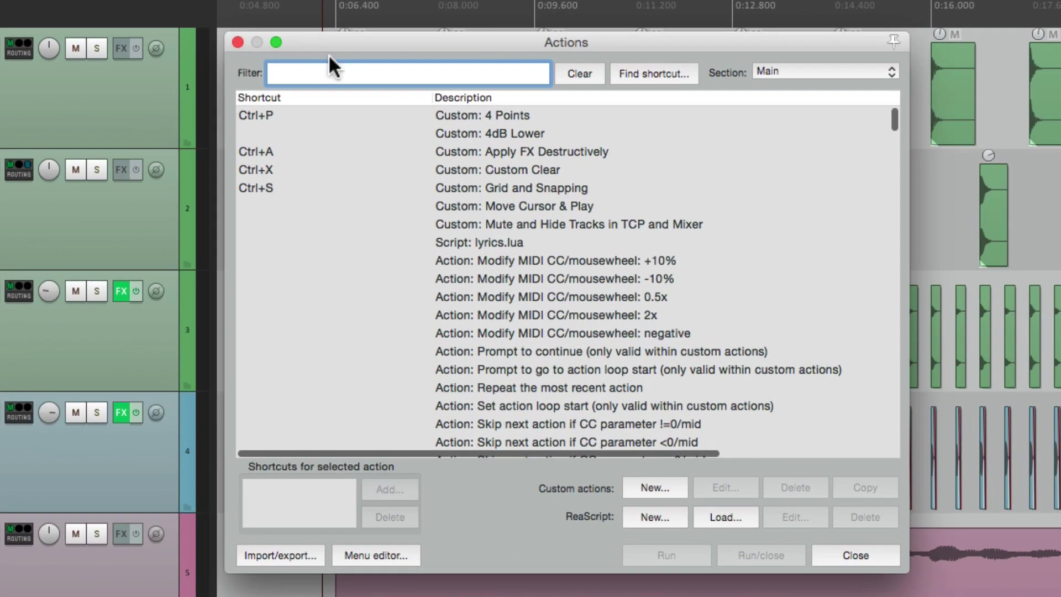
type("solo dim")
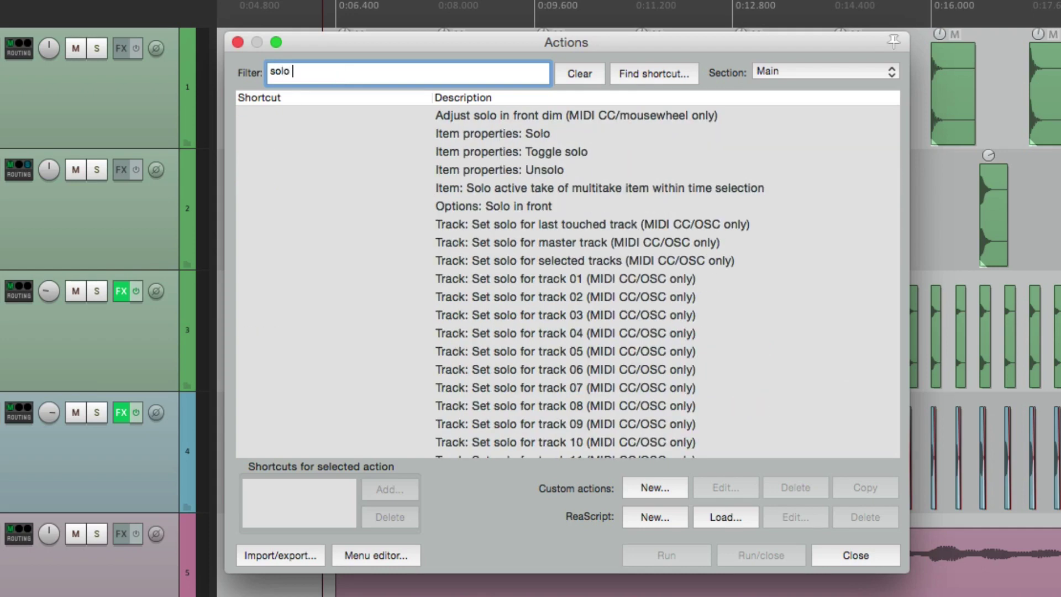
left_click(508, 116)
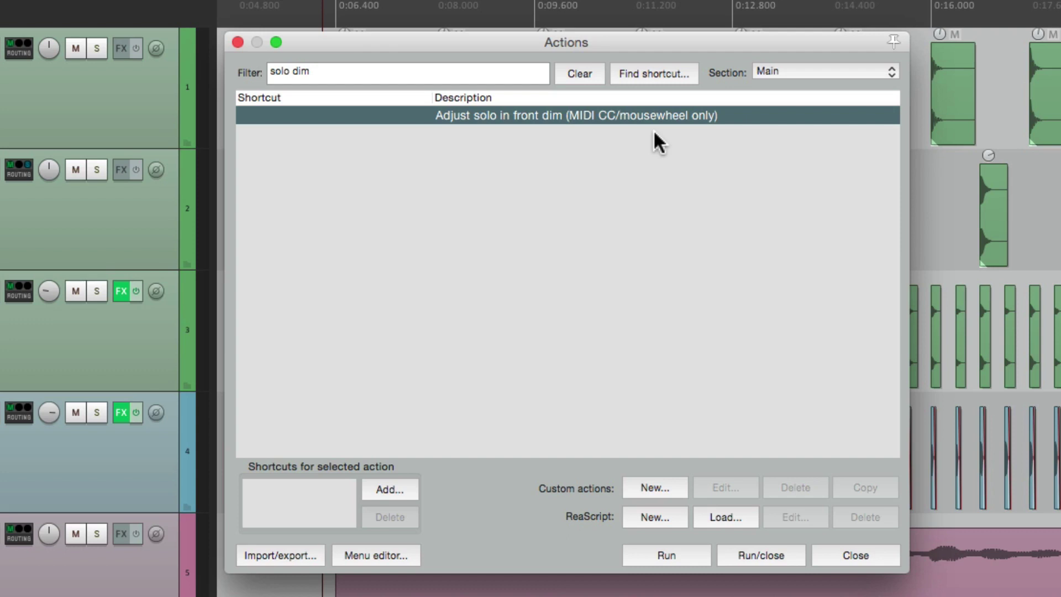
- Assign the Shift+Mousewheel shortcut to the Adjust solo in front dim action and close the action list
left_click(385, 484)
key("shift")
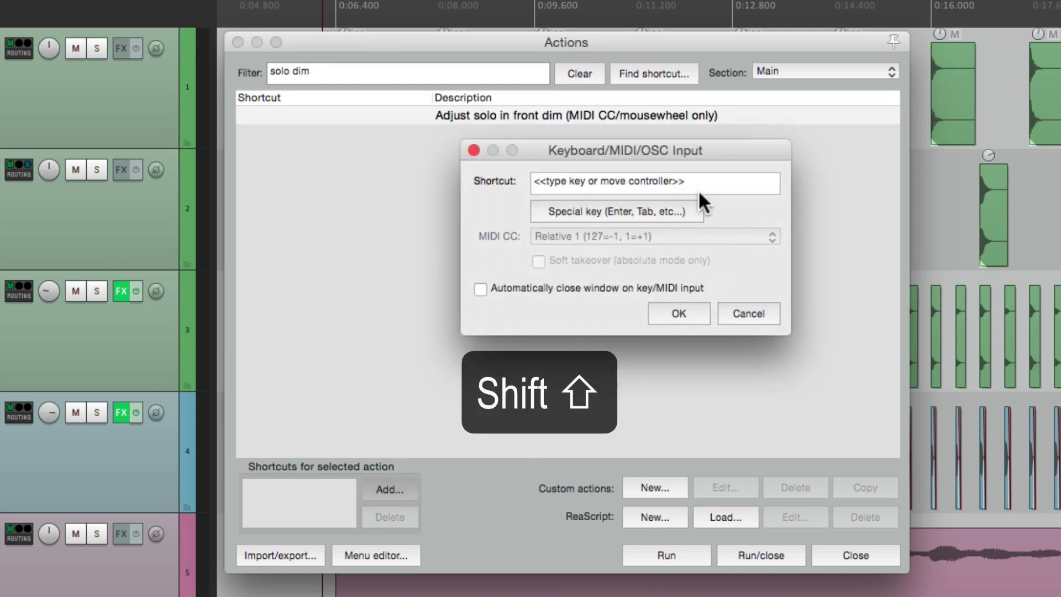
scroll(700, 190, "down", 1)
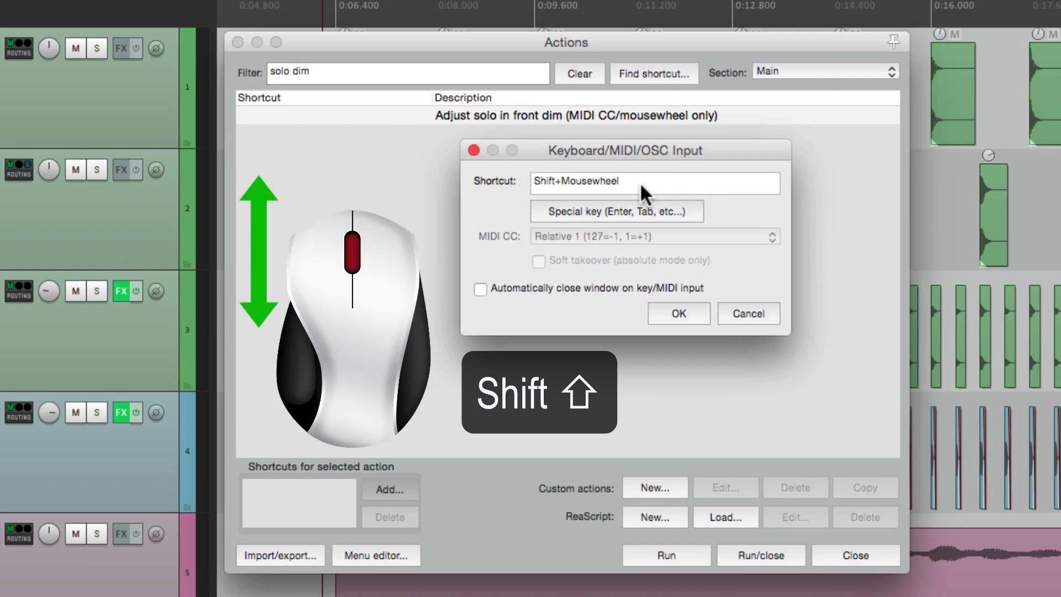
left_click(674, 317)
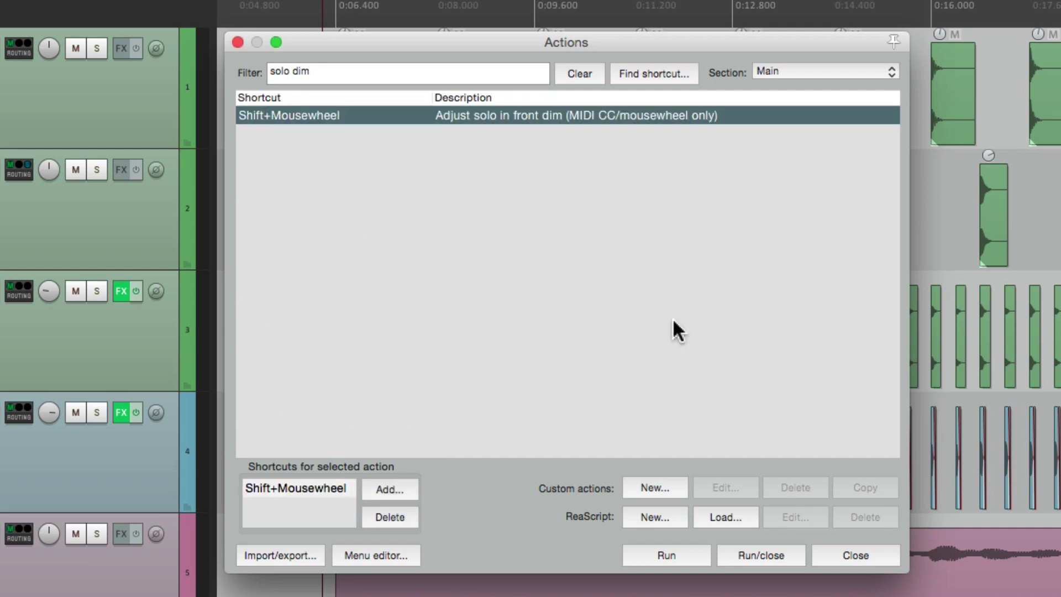
key("Escape")
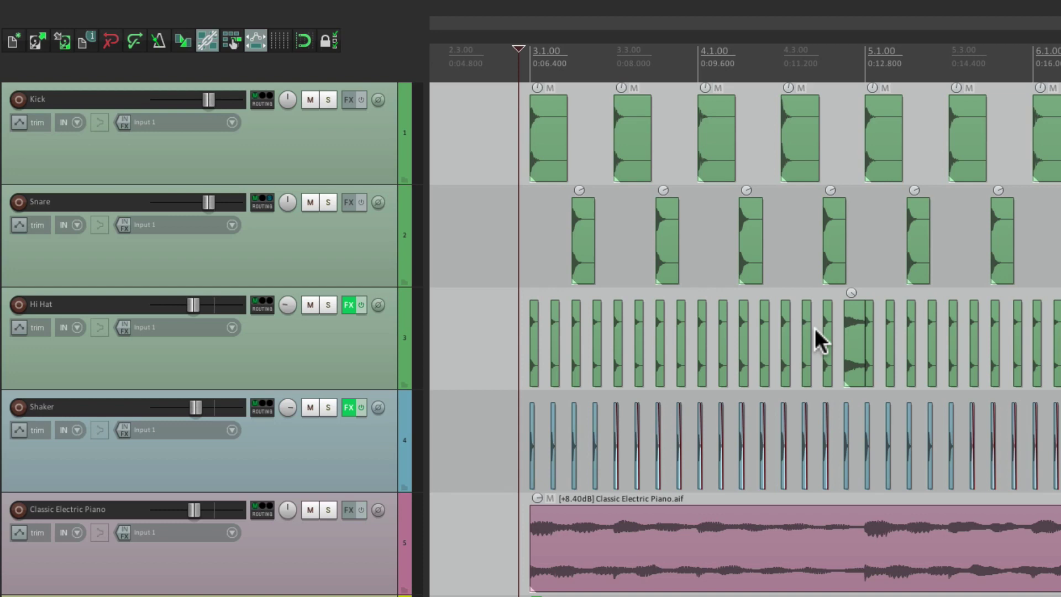
- Solo the Kick briefly, and turn off Solo in front with no track left soloed
left_click(325, 100)
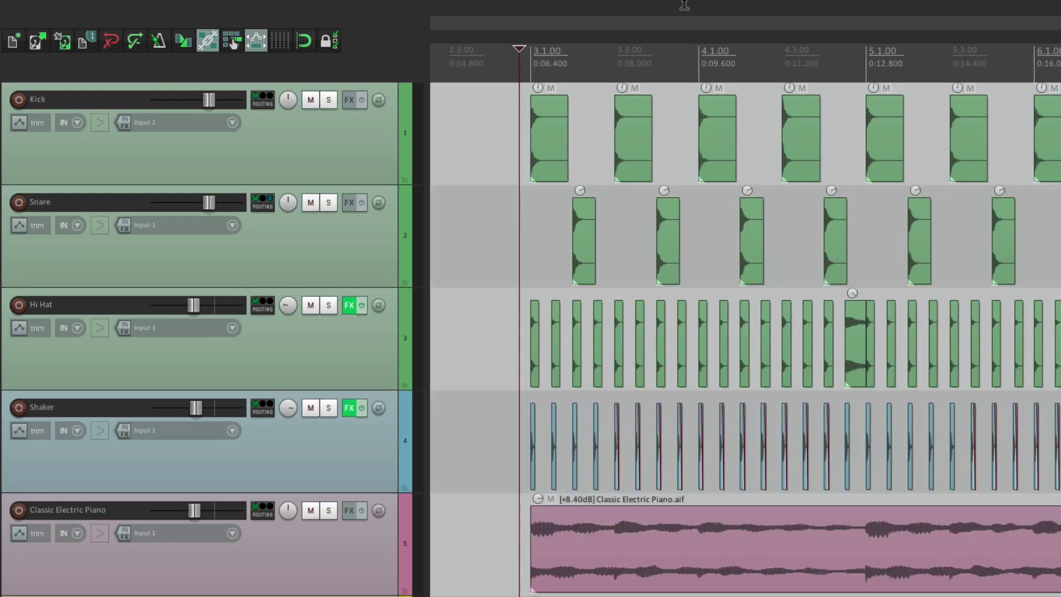
left_click(355, 8)
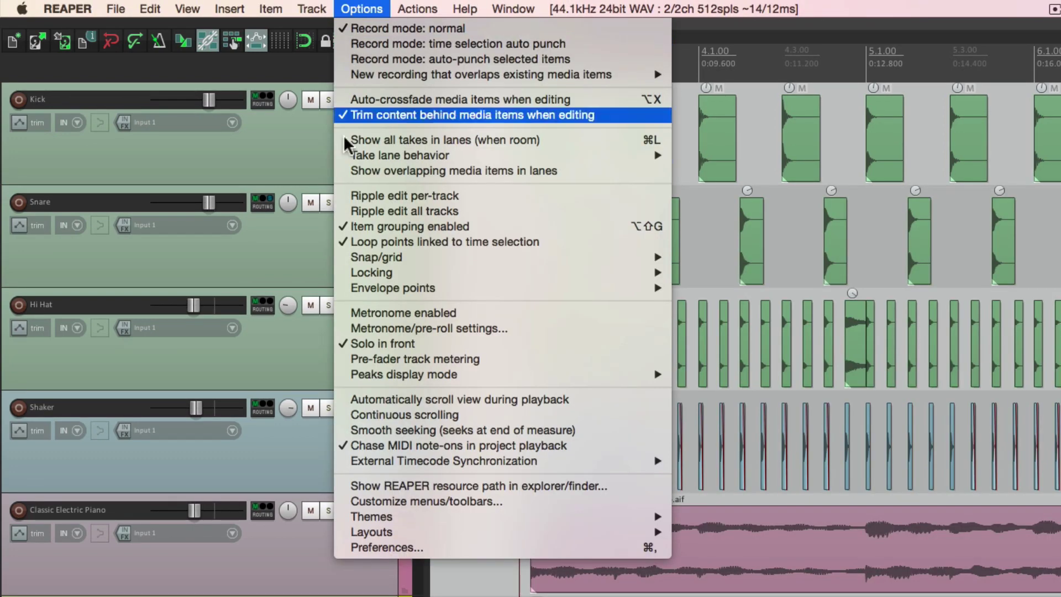
left_click(347, 344)
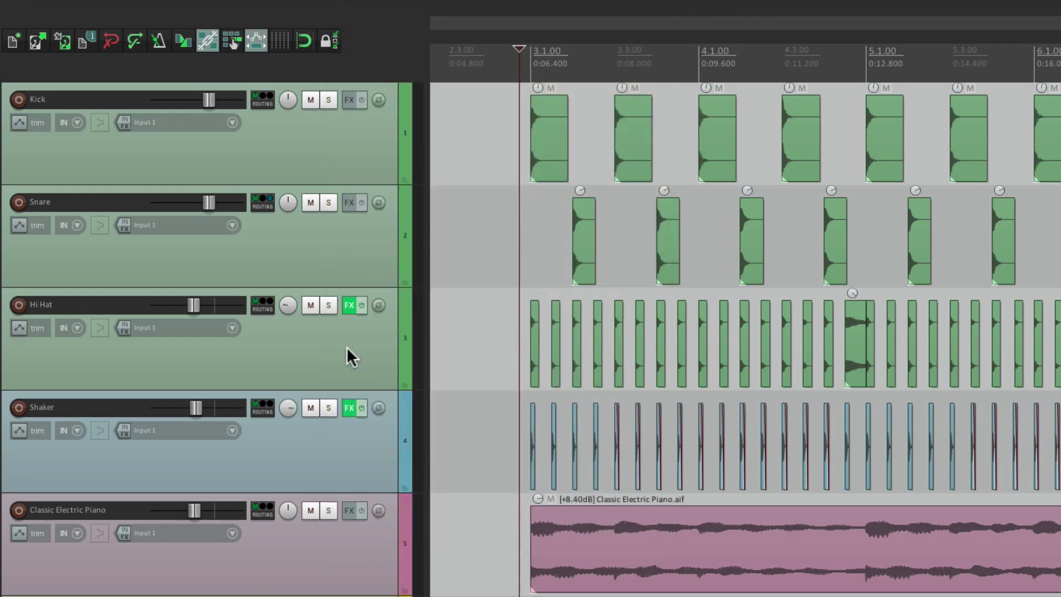
- Audition the Snare soloed with Solo in front disabled, unsolo it and stop playback
left_click(328, 202)
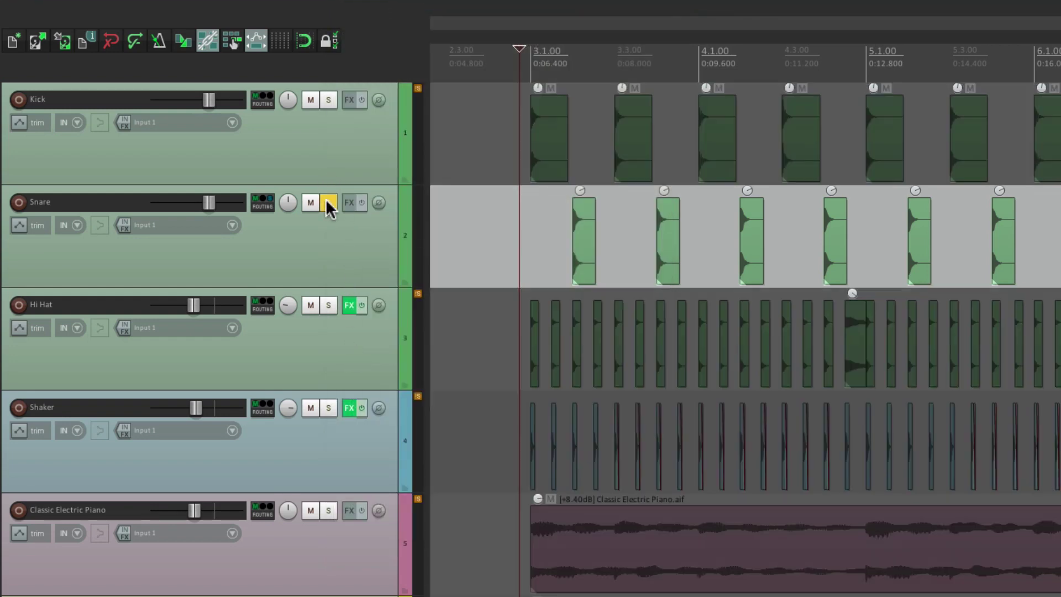
key("space")
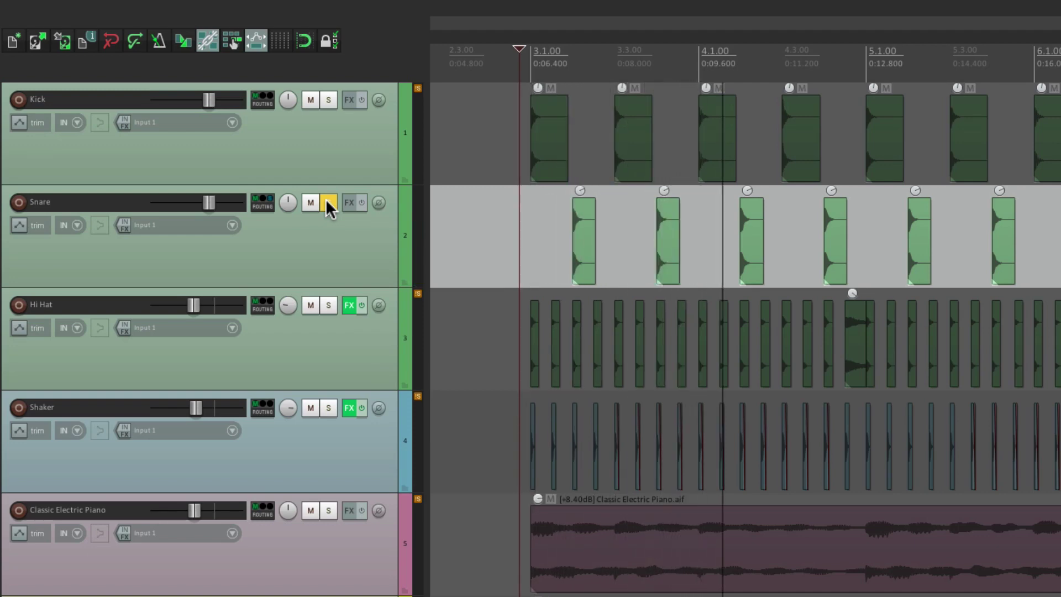
left_click(328, 202)
key("space")
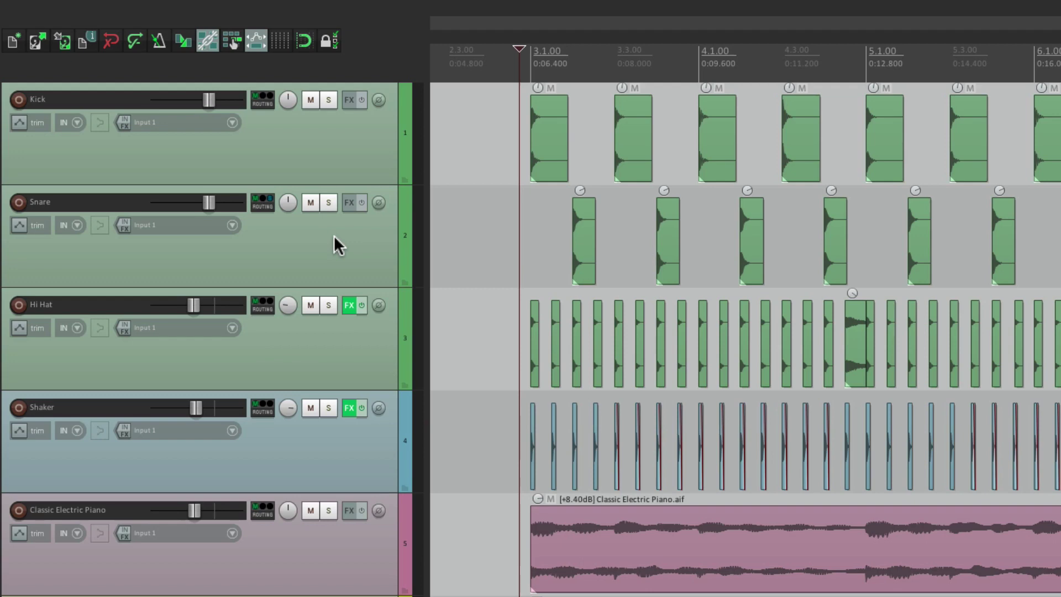